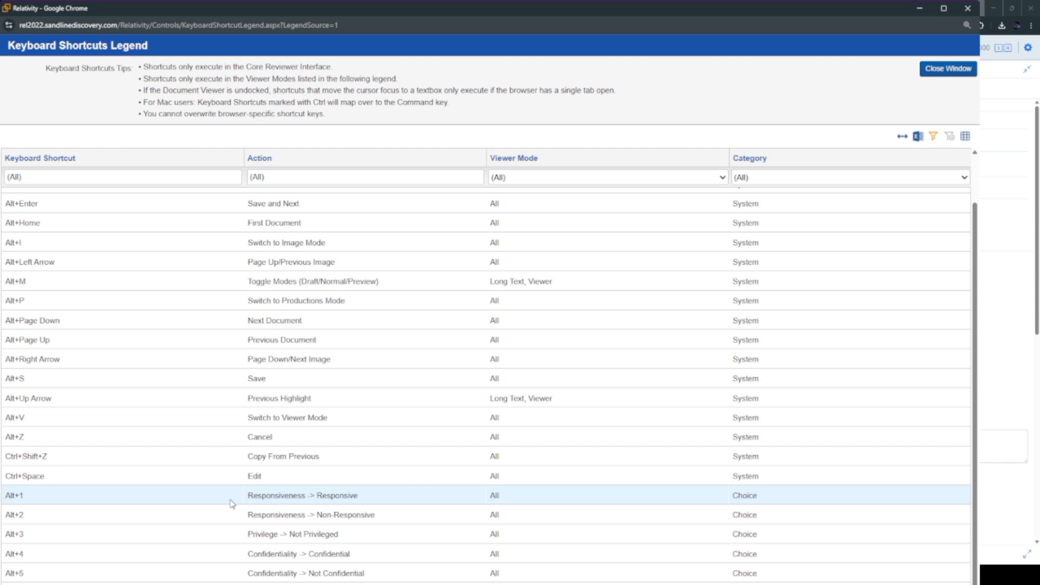
- Examine the shortcuts assigned to the Responsiveness, Privilege and Confidentiality choices in the Keyboard Shortcuts Legend
left_click_drag(248, 496, 343, 496)
left_click(381, 503)
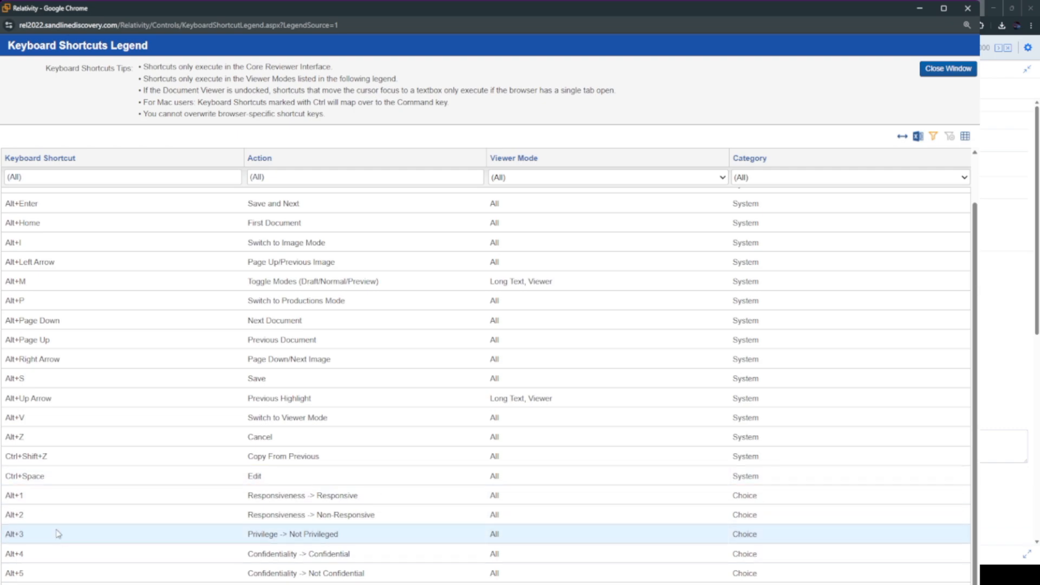
left_click_drag(11, 496, 24, 496)
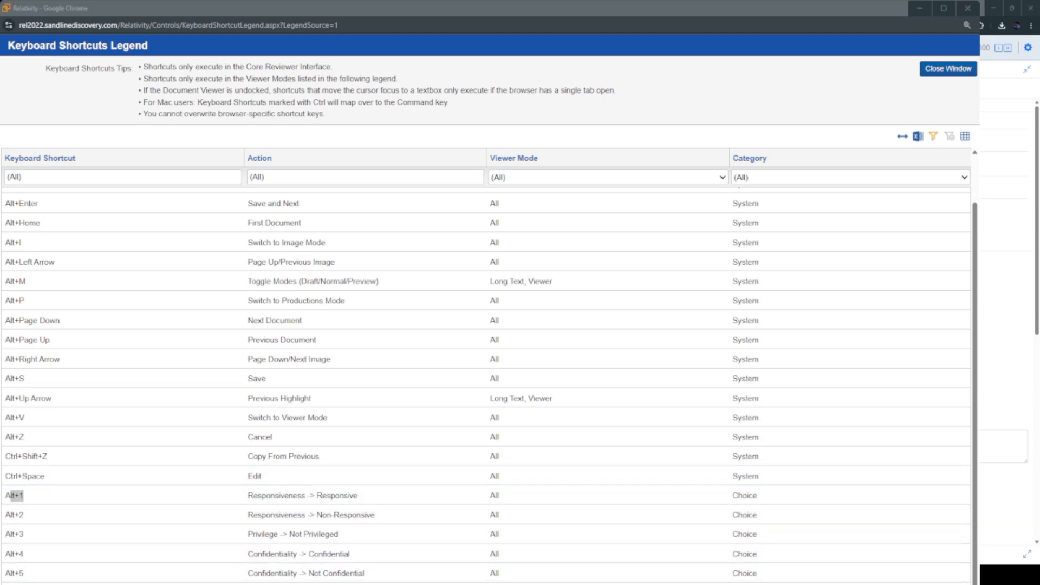
scroll(486, 379, "down", 1)
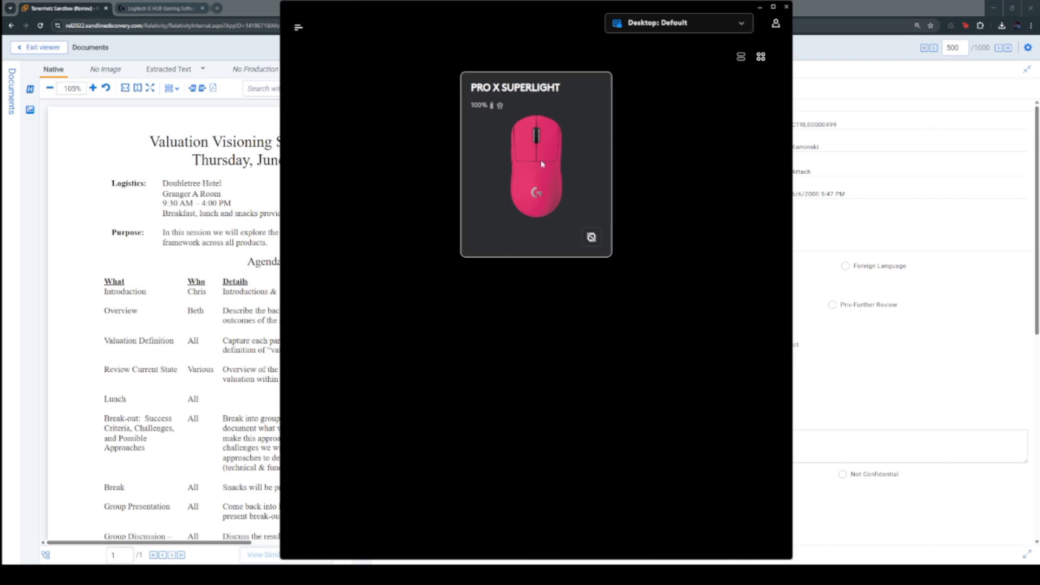
- In Logitech G HUB, create a No Repeat macro named "NR NP C" for the PRO X SUPERLIGHT mouse
left_click(551, 194)
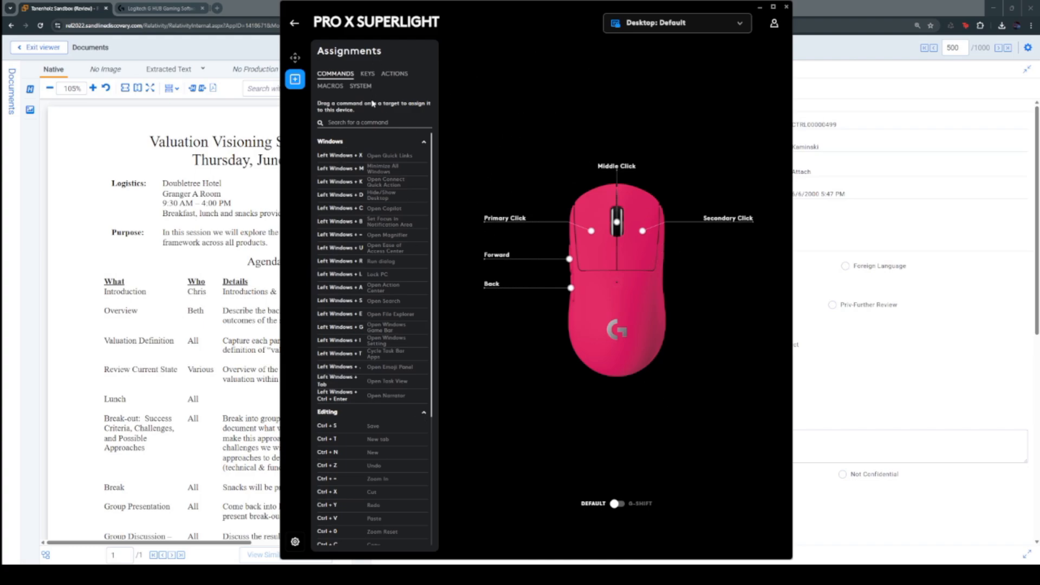
left_click(329, 87)
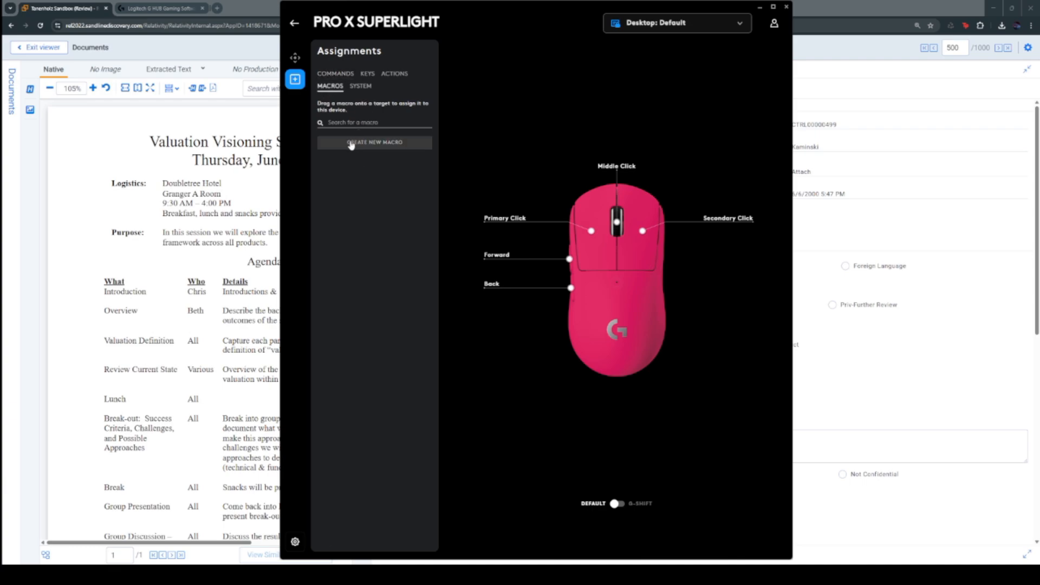
left_click(362, 144)
left_click(364, 146)
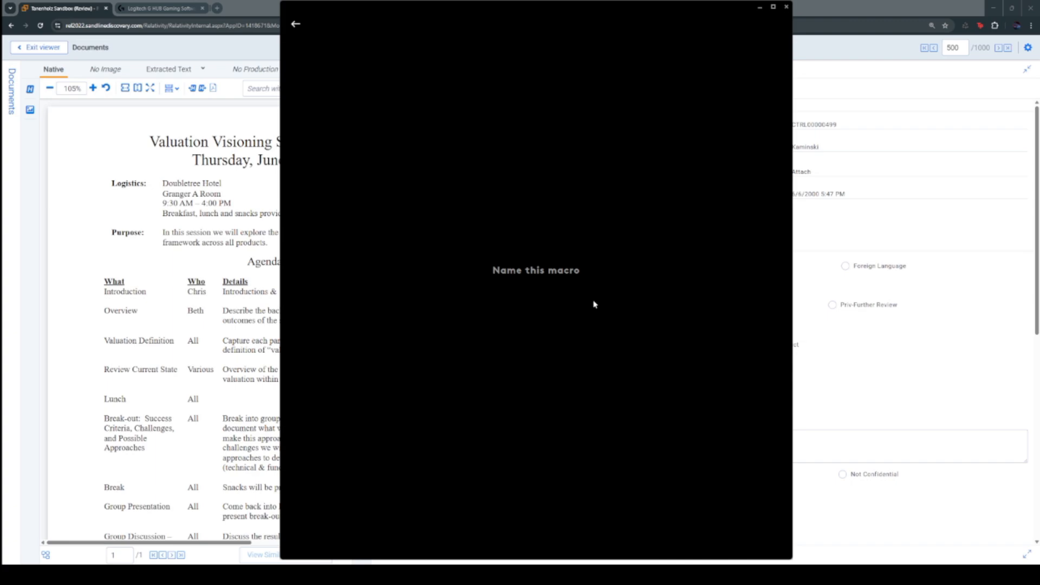
type("NR NP C")
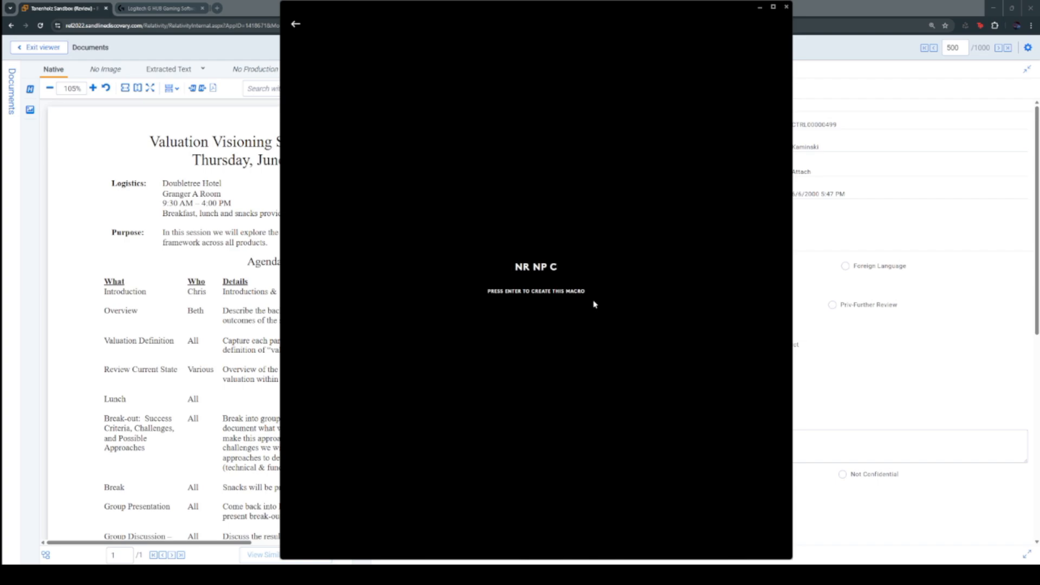
key("Return")
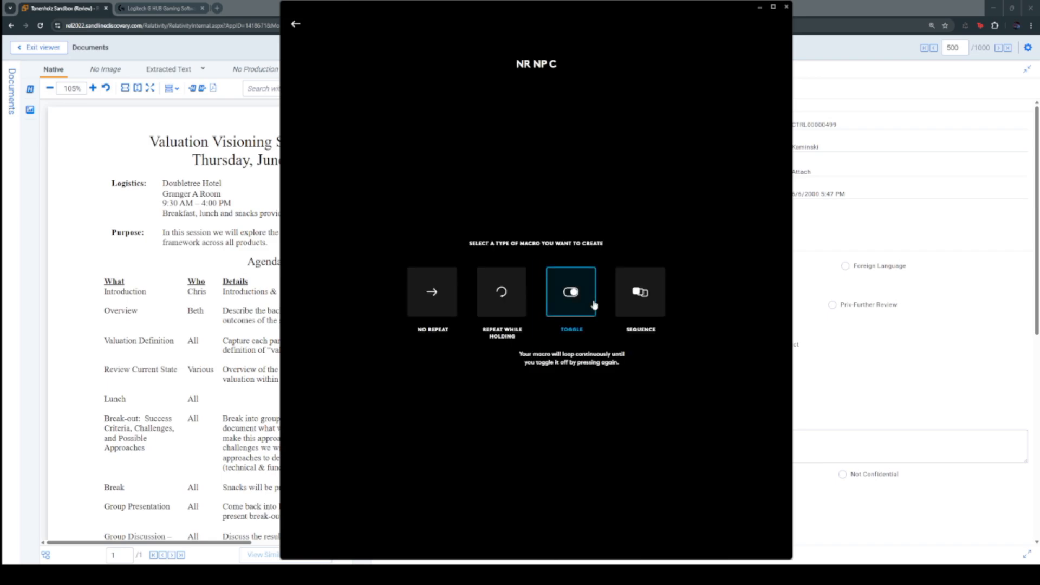
left_click(421, 310)
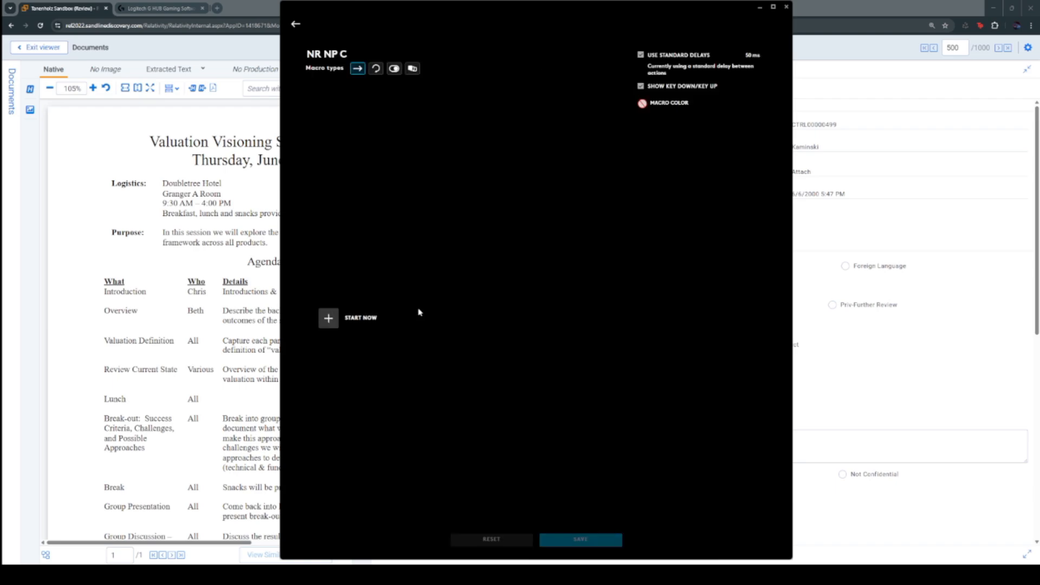
- Record the macro's keystrokes: Alt held down through 2, 3, 4 and Enter
left_click(328, 323)
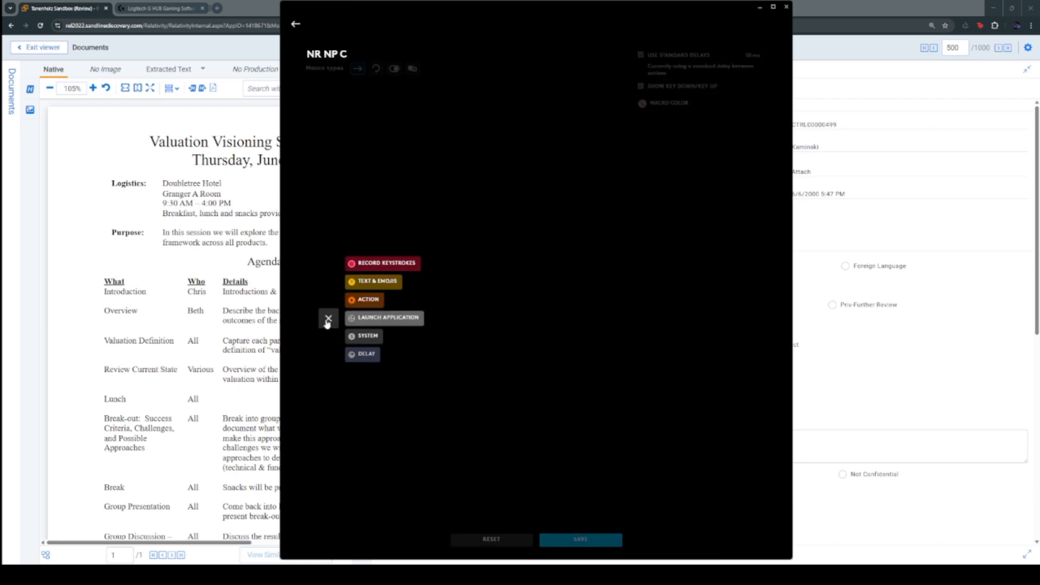
left_click(365, 267)
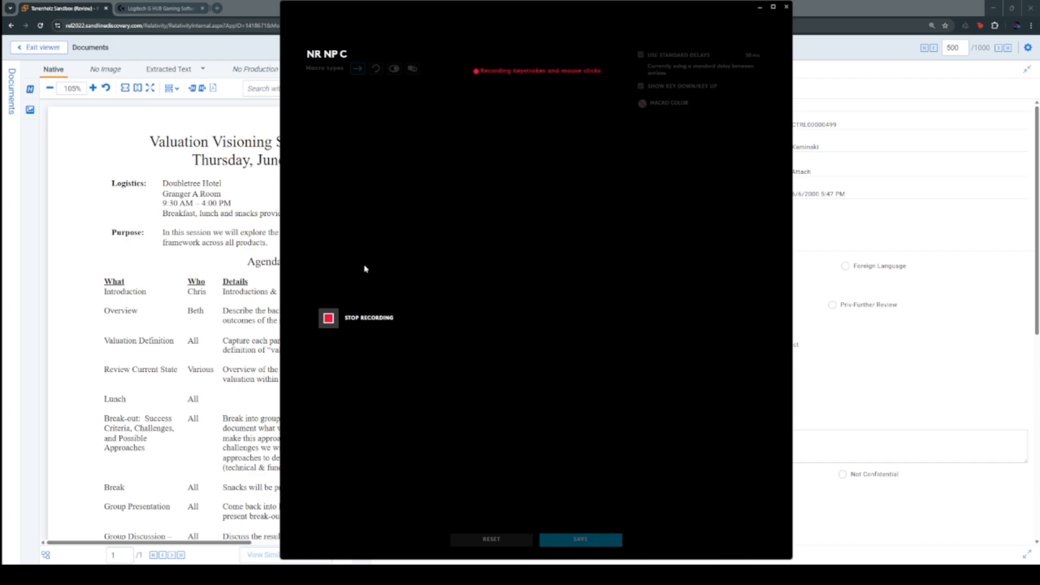
key("alt+2")
key("alt+3")
key("alt+4")
key("alt+Return")
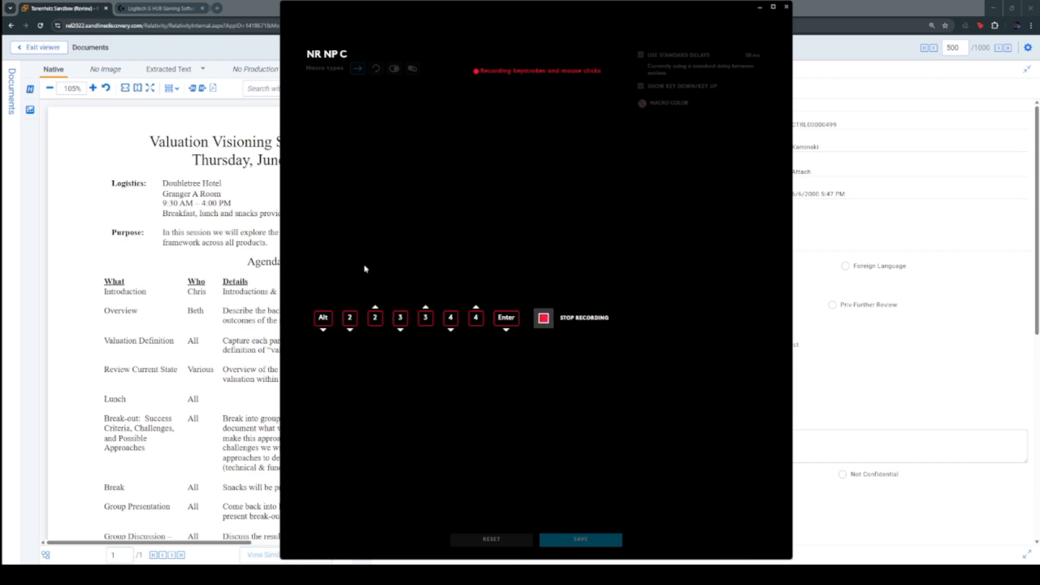
left_click(608, 319)
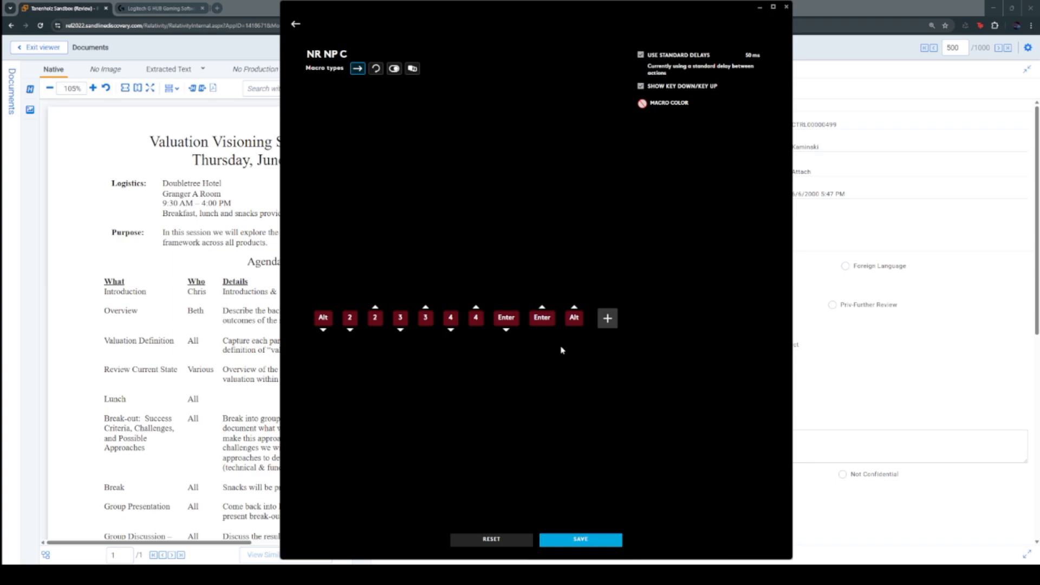
- Save the NR NP C macro and assign it to the mouse's Back button
left_click(589, 545)
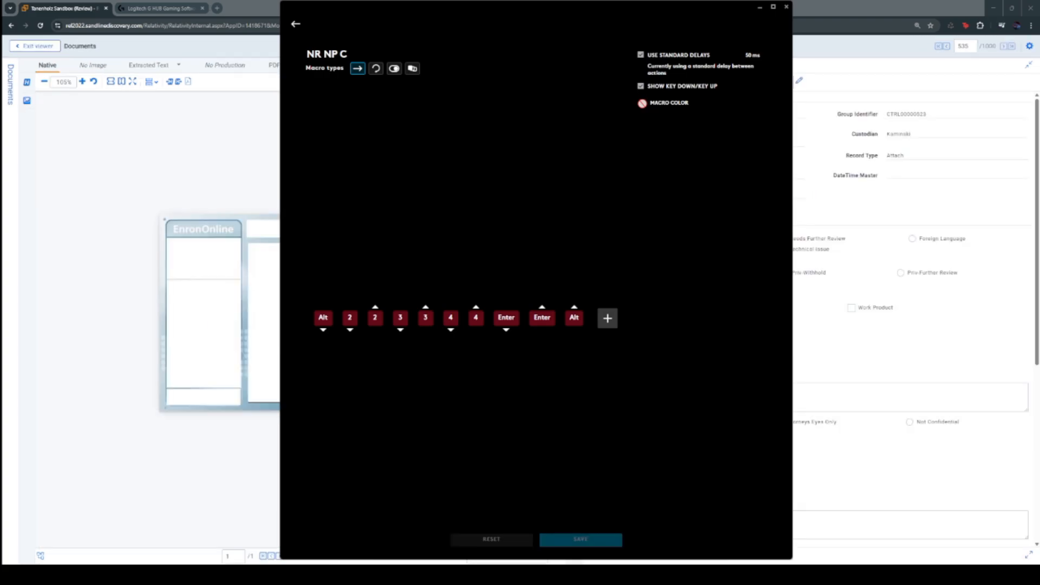
left_click(294, 27)
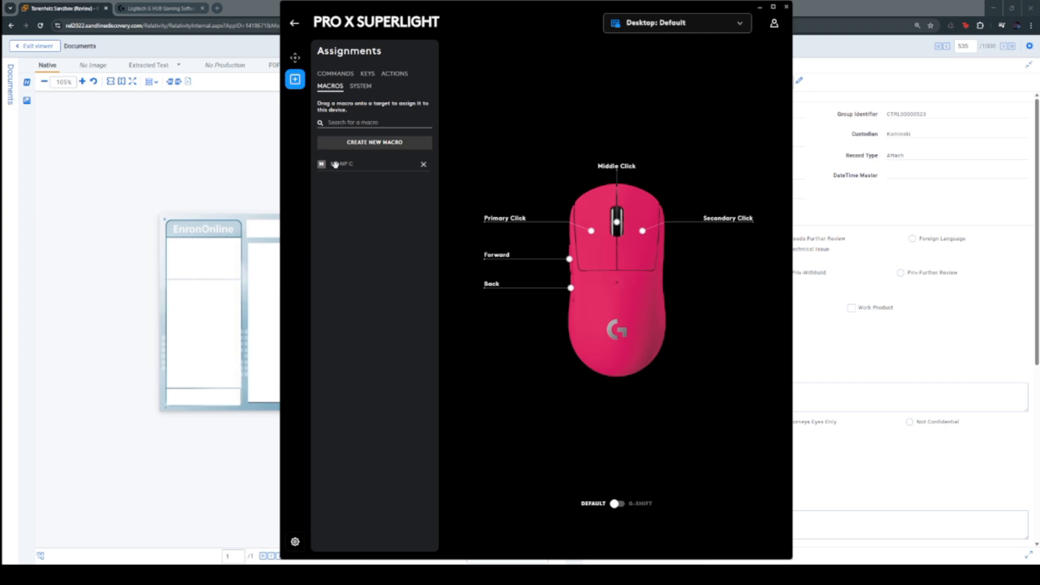
left_click_drag(335, 164, 572, 288)
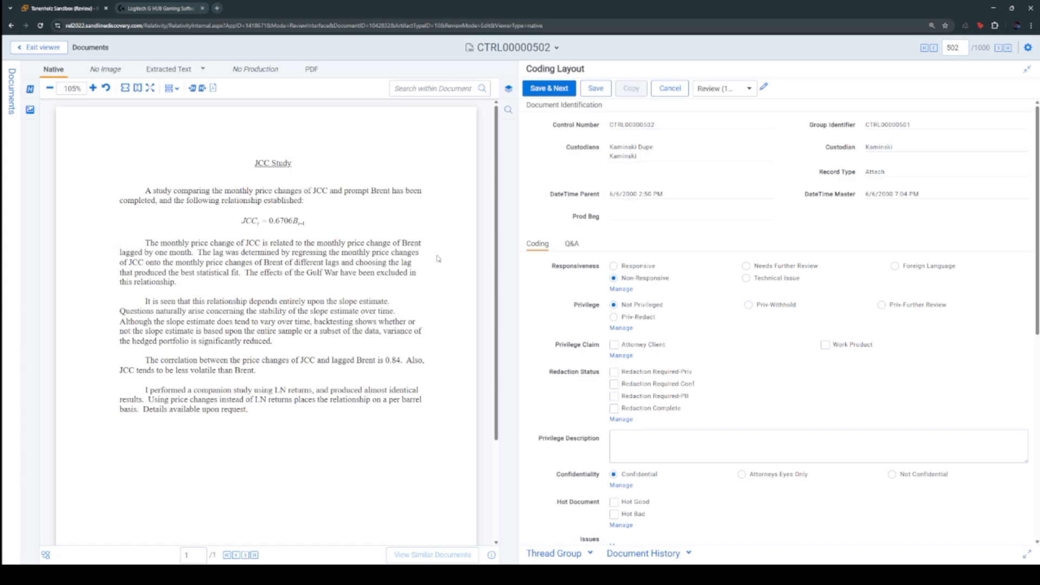
- In Relativity, code documents CTRL00000502 to CTRL00000504 as Non-Responsive, Not Privileged and Confidential, saving and advancing after each
key("ctrl+shift+n")
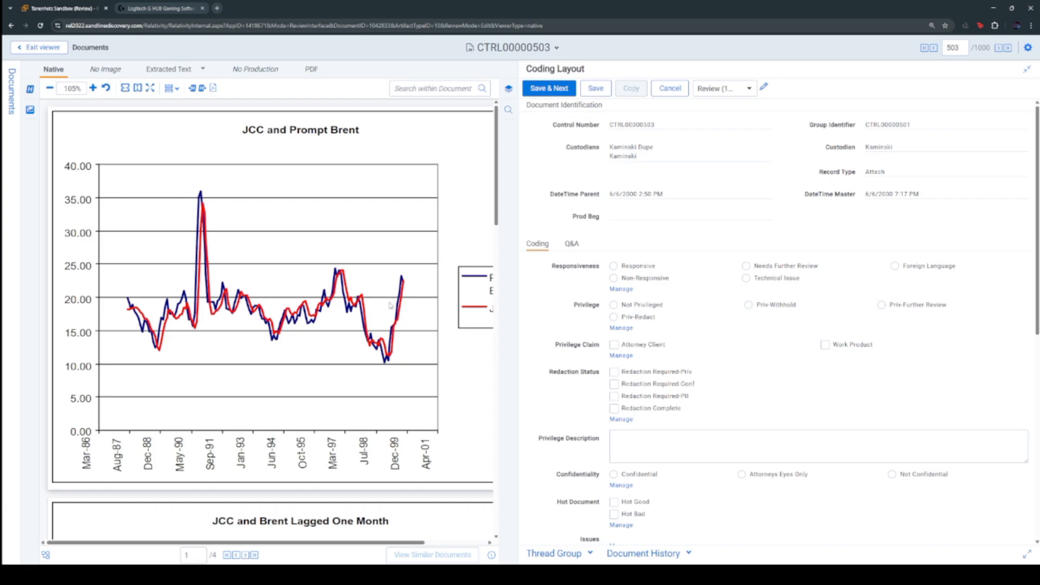
scroll(414, 333, "down", 20)
scroll(414, 337, "up", 20)
key("ctrl+alt+n")
key("ctrl+shift+n")
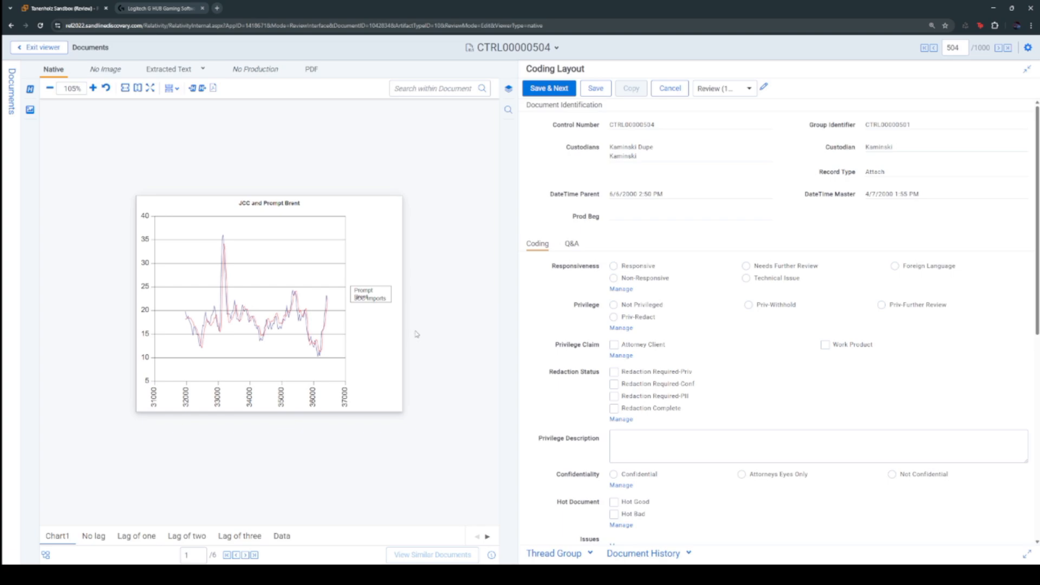
key("ctrl+shift+n")
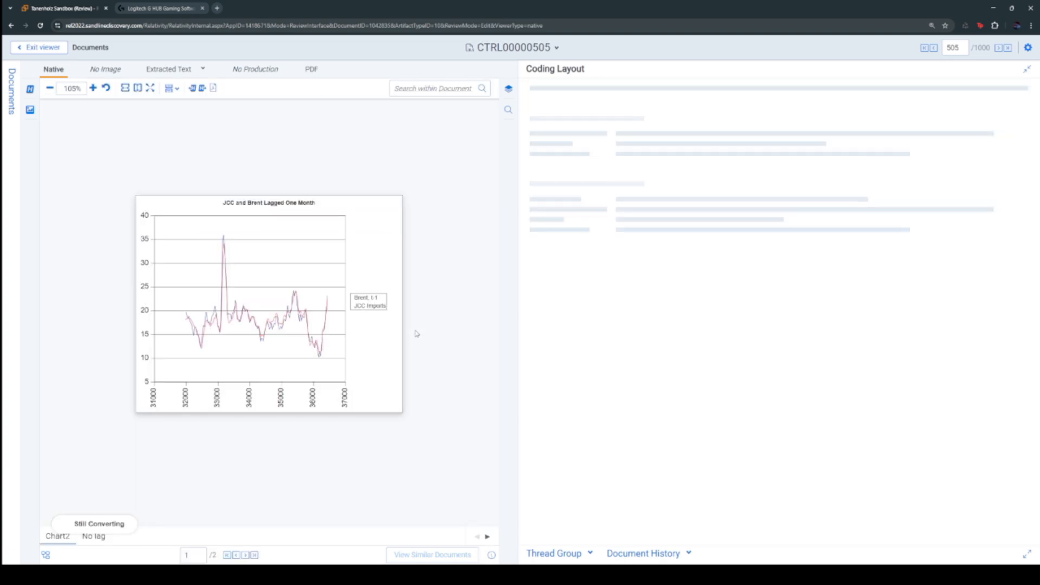
- Check CTRL00000505's No lag, Lag of two and Data sheets and code it Non-Responsive, Not Privileged and Confidential, advancing to the next document
left_click(94, 537)
left_click(187, 535)
left_click(281, 535)
key("alt+n")
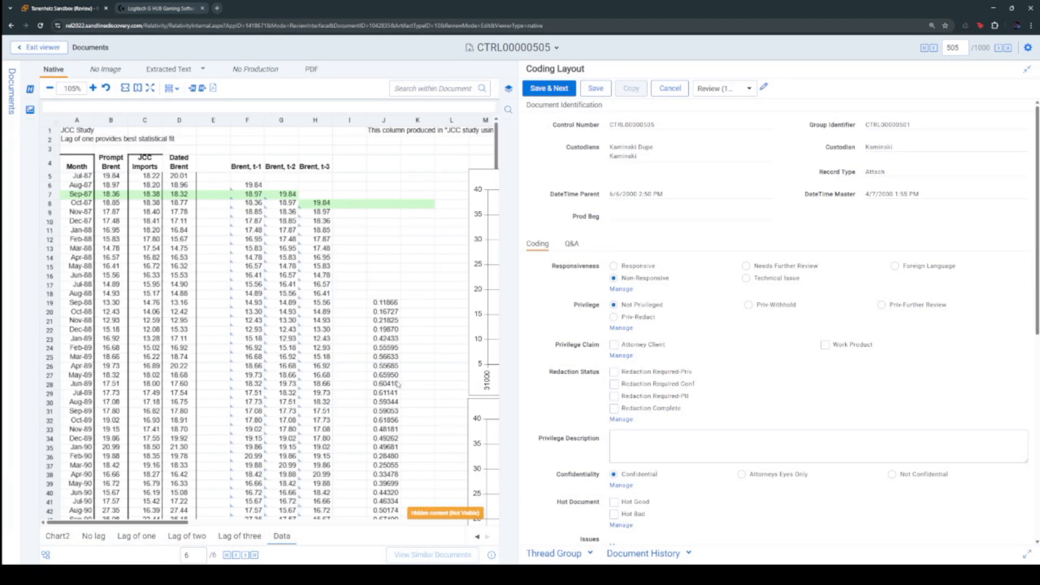
key("ctrl+shift+n")
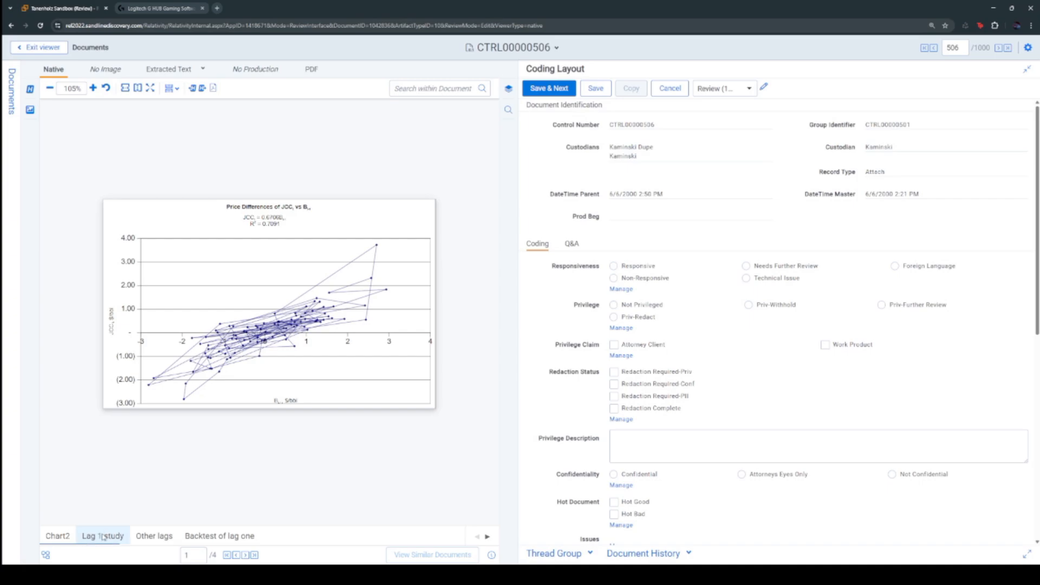
- Check CTRL00000506's Lag 1 study, Other lags and Backtest sheets and code it Non-Responsive, Not Privileged and Confidential, advancing to the next document
left_click(104, 537)
left_click(155, 537)
left_click(221, 537)
key("alt+n")
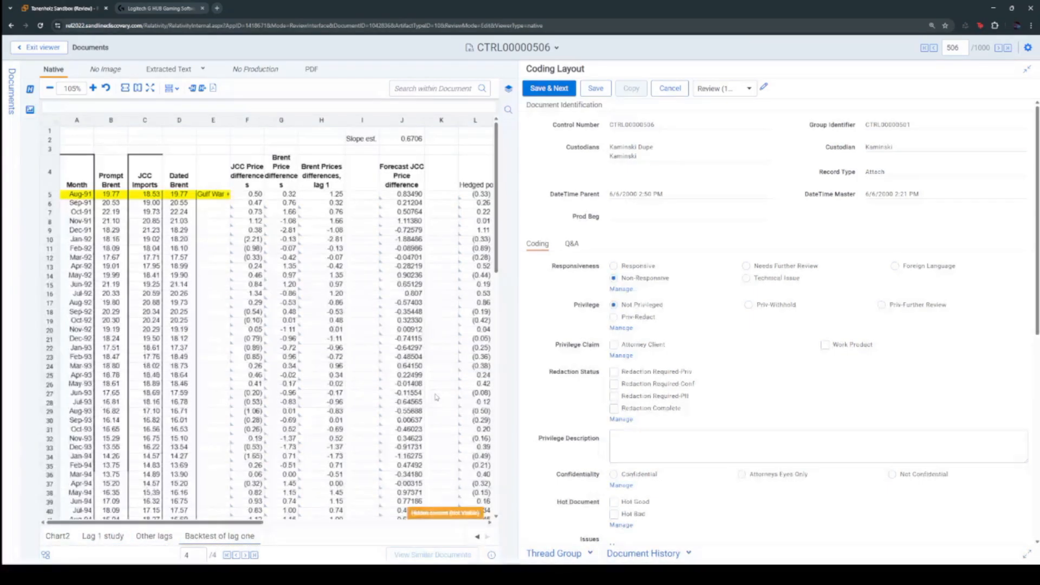
key("ctrl+shift+n")
- Check the worksheets of document 507 and apply the same NR NP C coding, saving and advancing to the next document
left_click(103, 537)
left_click(152, 537)
left_click(220, 537)
key("alt+n")
key("ctrl+shift+n")
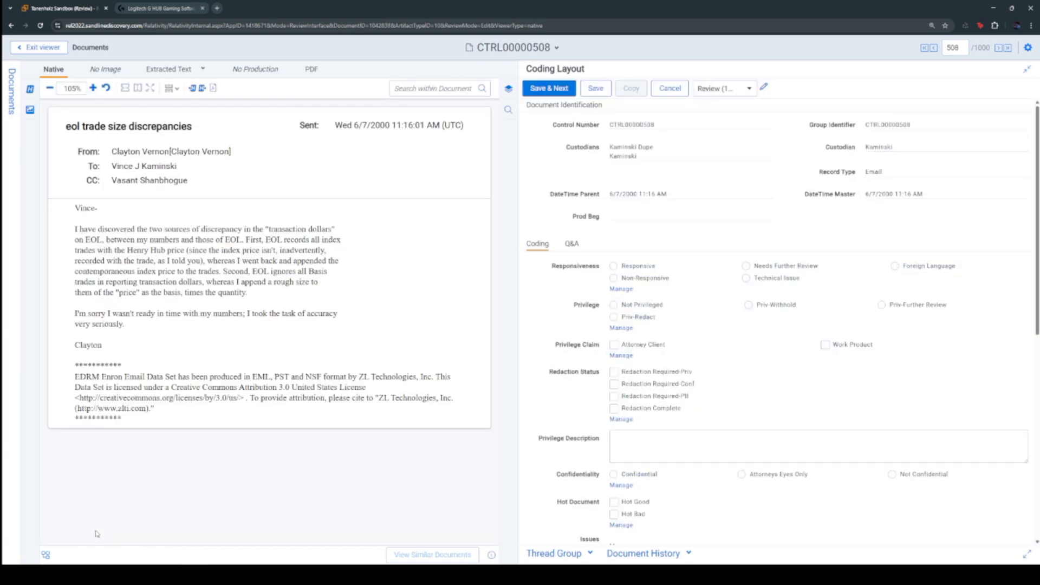
- Code emails CTRL00000508 and CTRL00000509 as Non-Responsive, Not Privileged and Confidential, saving and advancing after each
key("alt+n")
key("ctrl+shift+n")
scroll(258, 331, "down", 5)
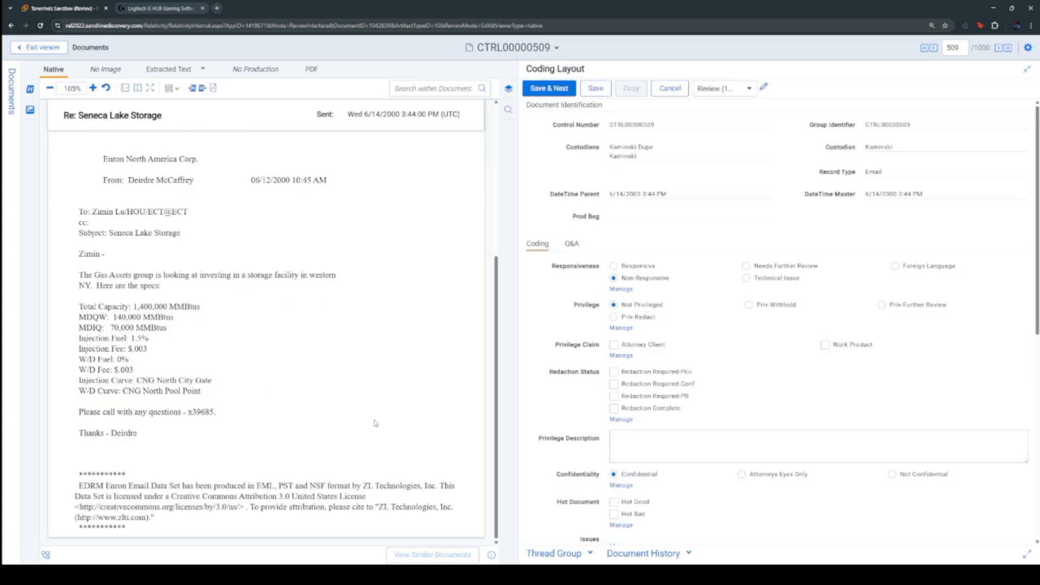
key("ctrl+shift+n")
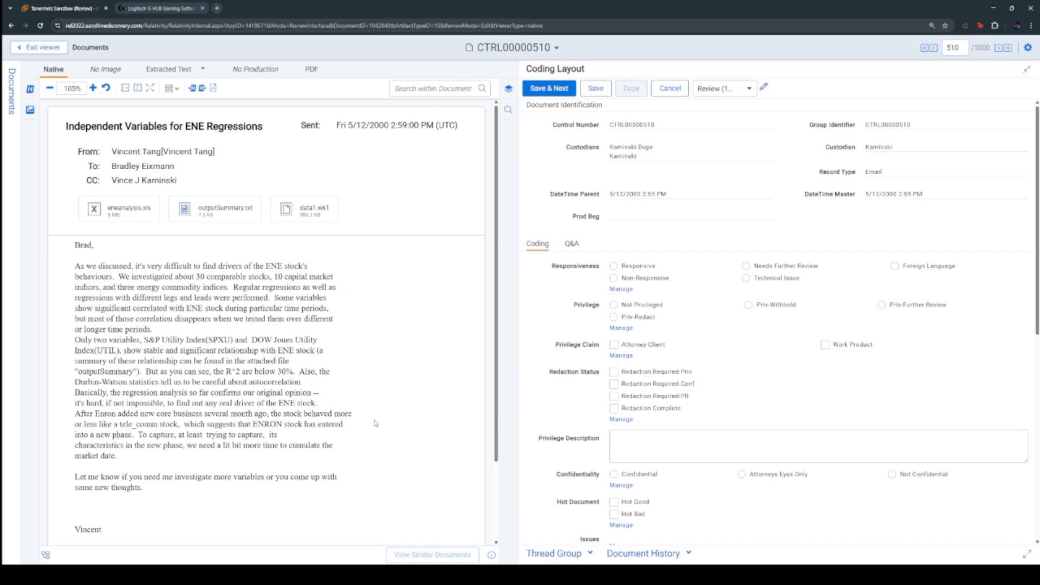
- Examine the coding fields of CTRL00000510, including Issues and Attorney Comments
scroll(540, 440, "down", 2)
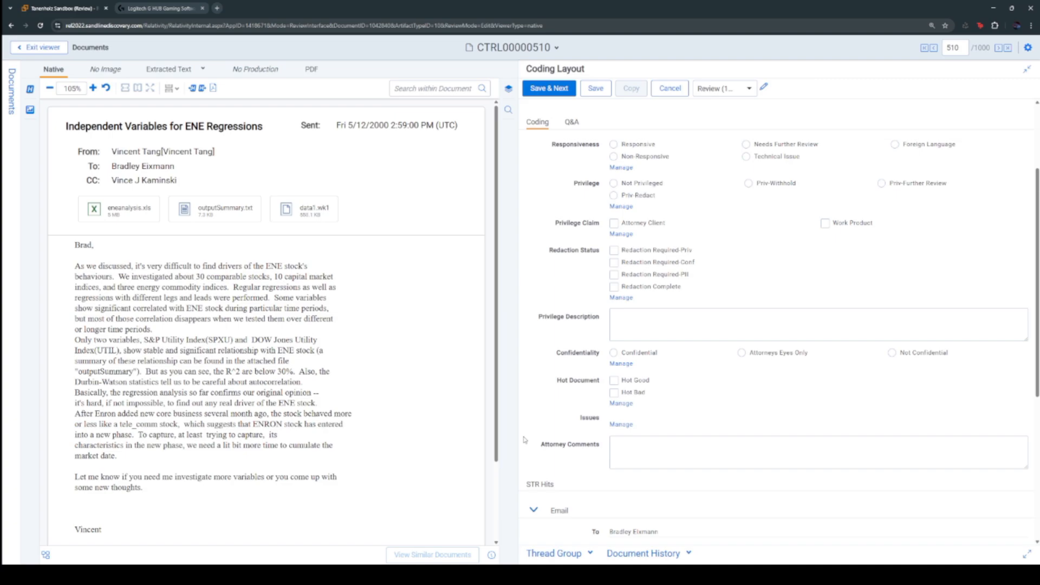
scroll(290, 392, "down", 2)
scroll(290, 391, "up", 2)
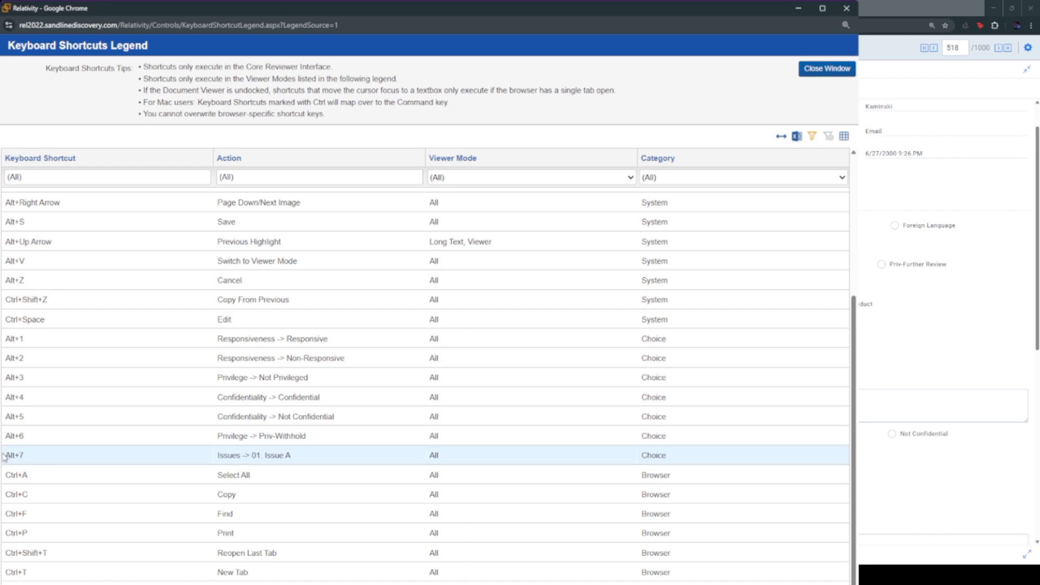
- Check the shortcut assigned to the 01. Issue A choice in the Keyboard Shortcuts Legend and close the legend
left_click_drag(5, 456, 24, 456)
left_click_drag(217, 456, 313, 467)
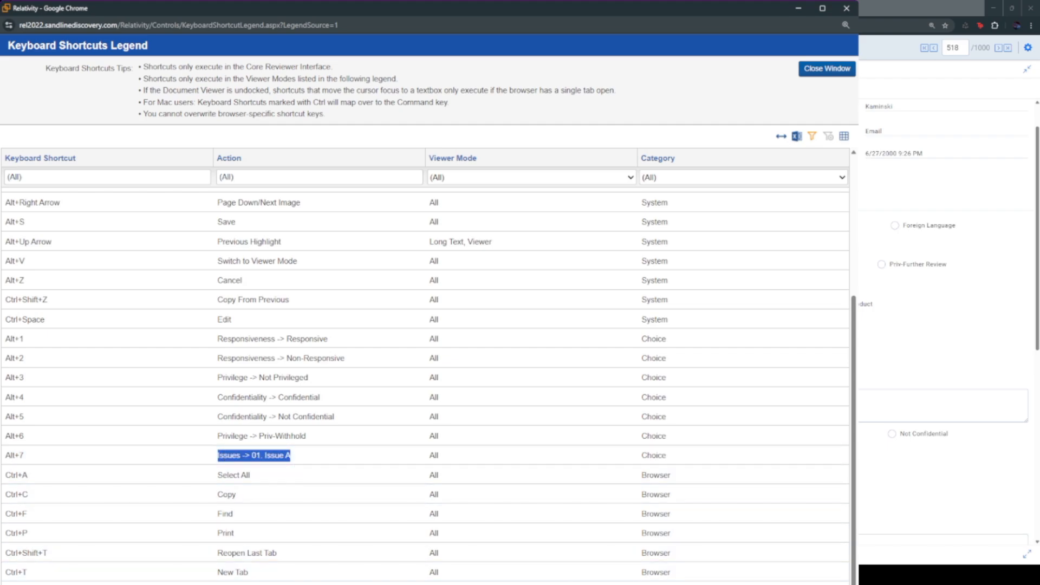
left_click(846, 8)
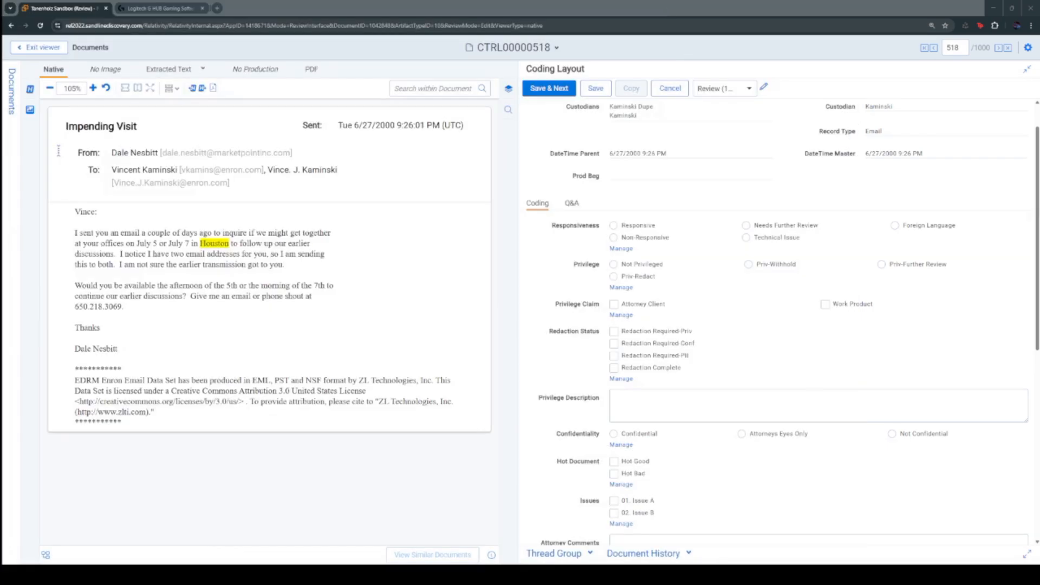
- Switch back to Logitech G HUB and create a No Repeat macro named "R NP C IC1"
key("alt+Tab")
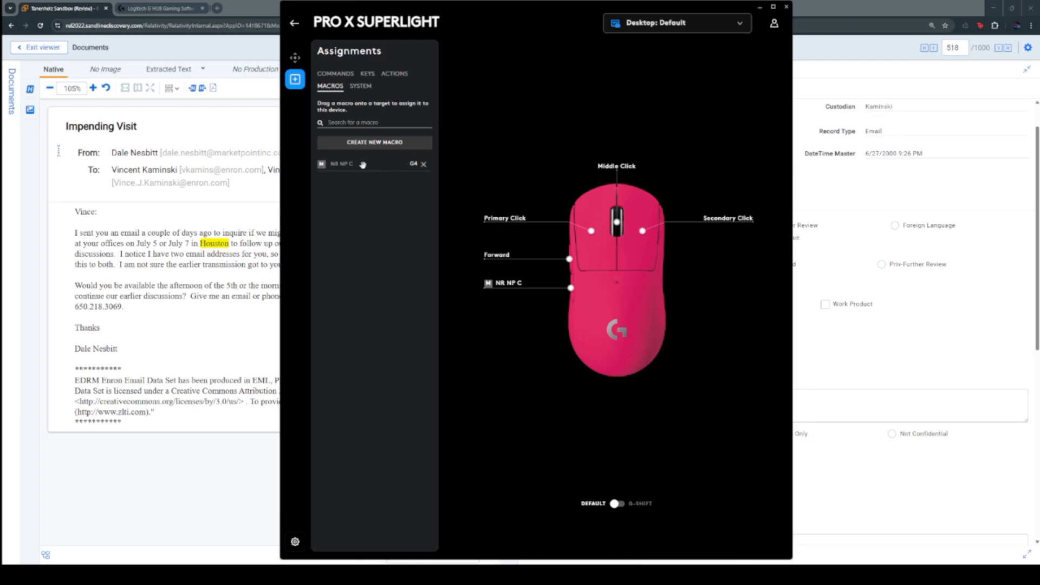
left_click(378, 143)
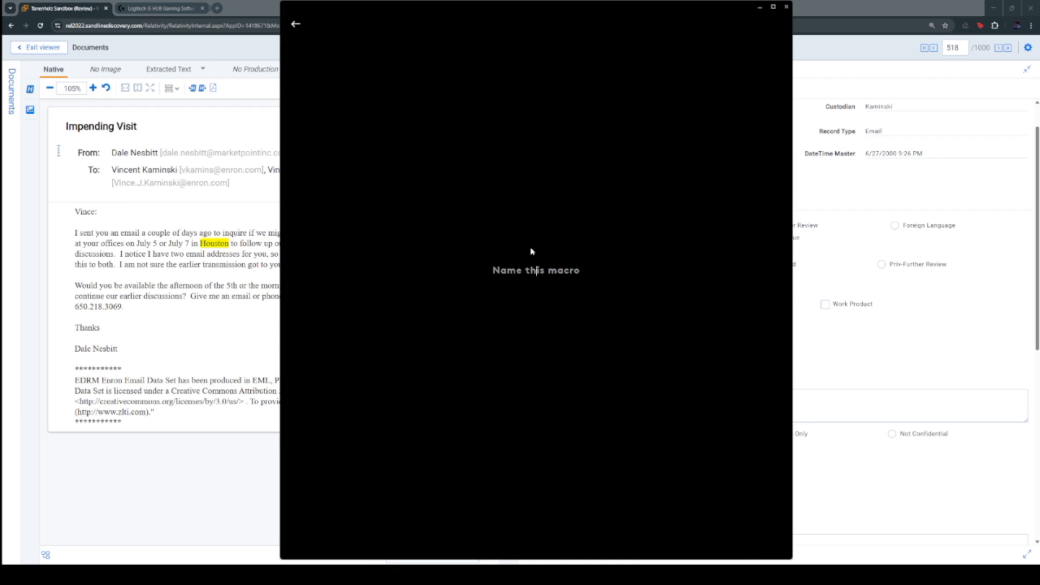
type("R ")
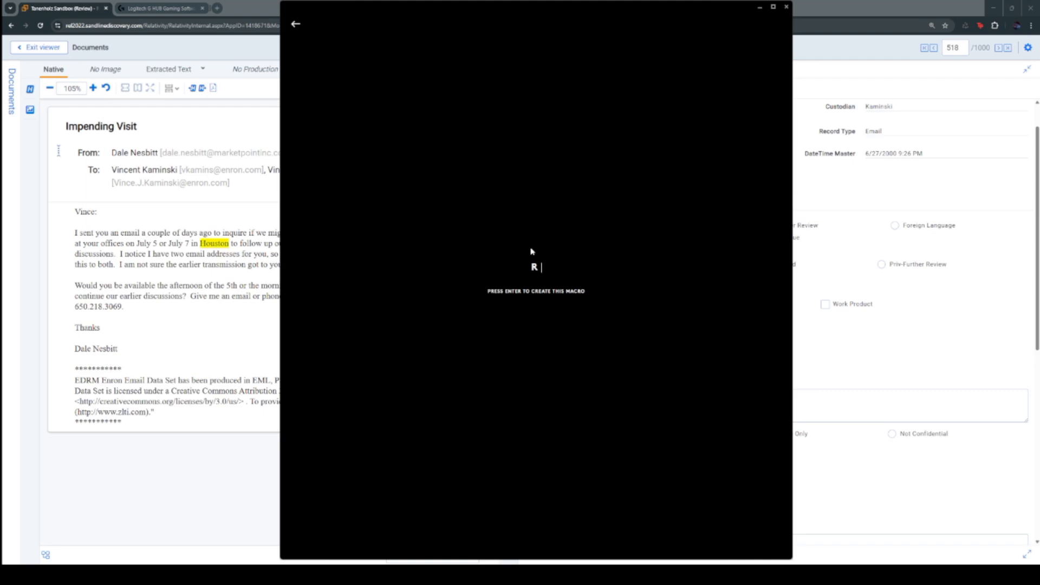
type("NP C IC1")
key("Return")
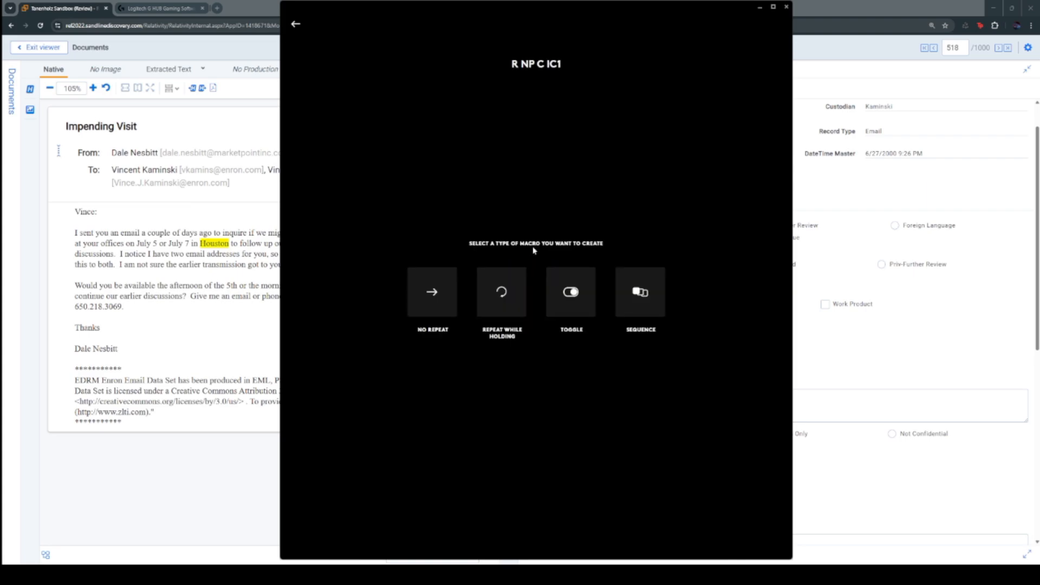
left_click(436, 301)
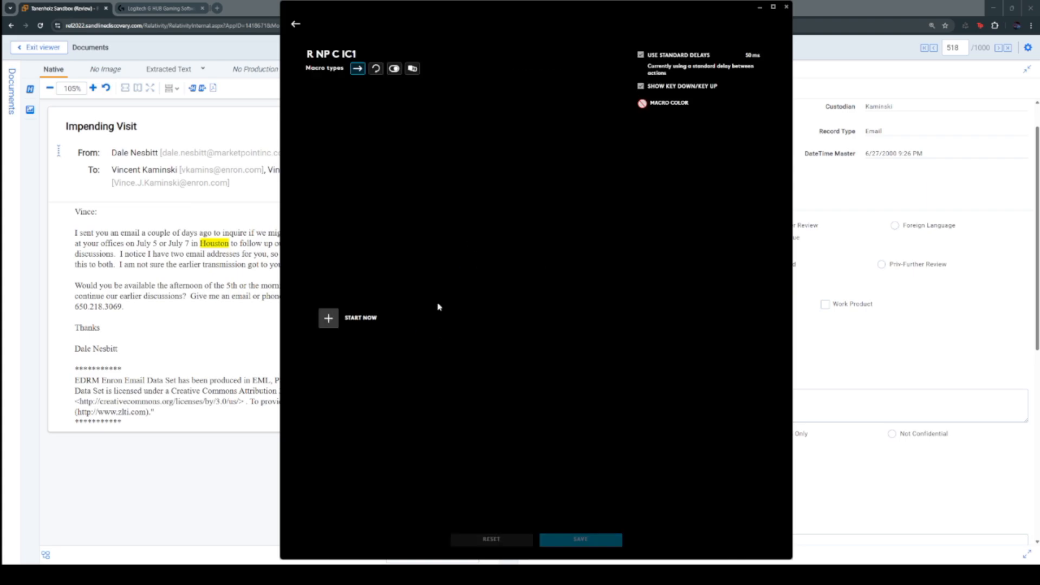
- Record the R NP C IC1 macro as Alt held with 1, 3, 4, 7 and Enter, and stop the recording
left_click(328, 319)
left_click(394, 266)
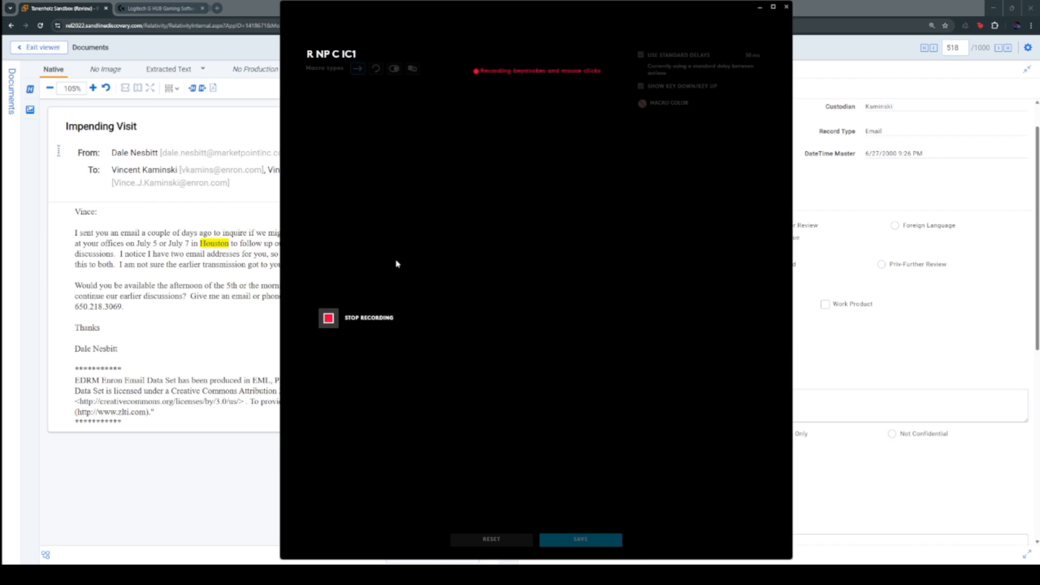
key("alt")
key("alt+1")
key("alt+3")
key("alt+4")
key("alt+7")
key("alt+Return")
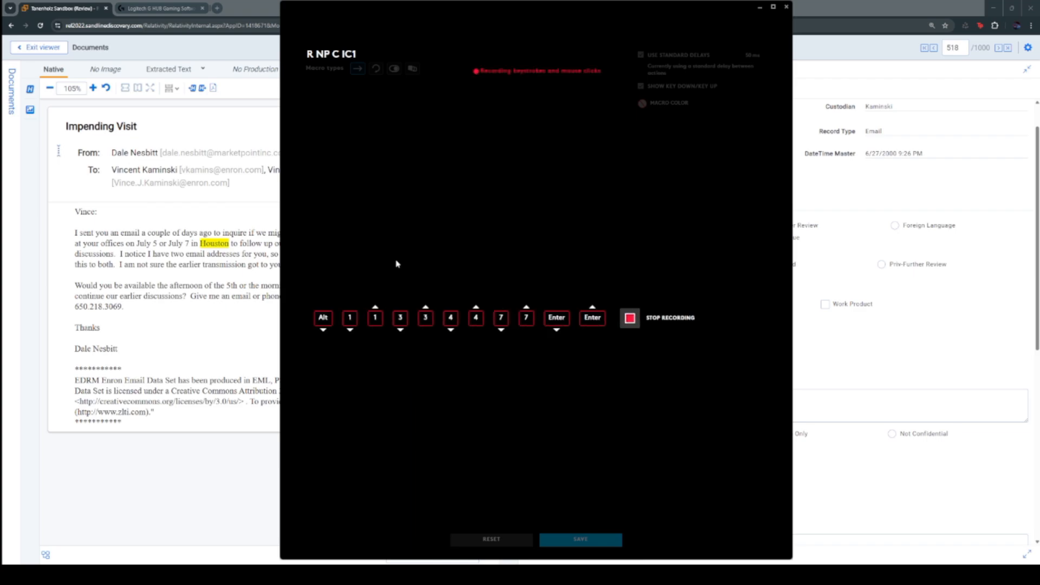
left_click(658, 318)
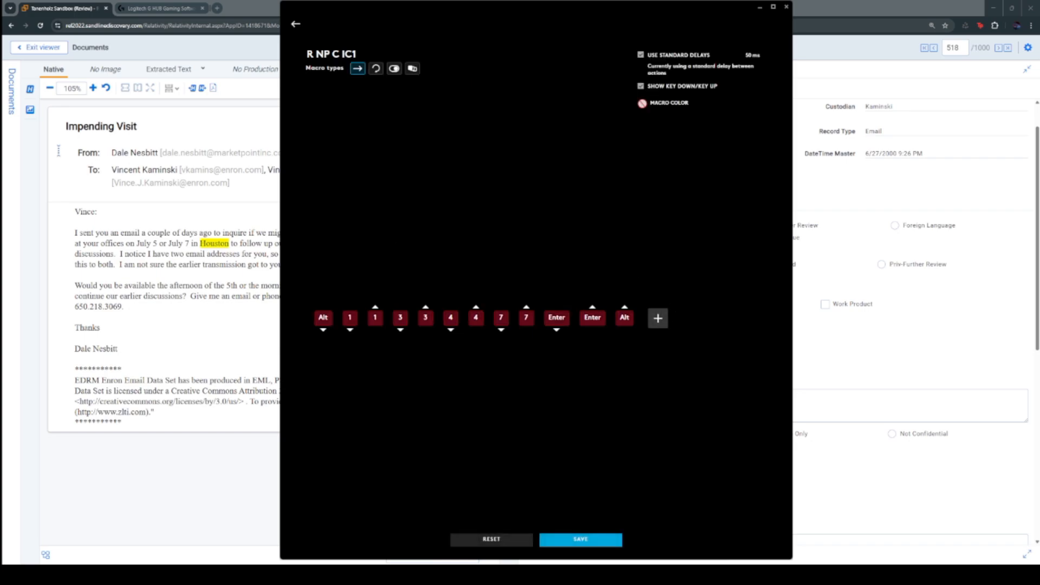
- Save the R NP C IC1 macro, assign it to the free G5 side button of the mouse, and return to Relativity
left_click(604, 542)
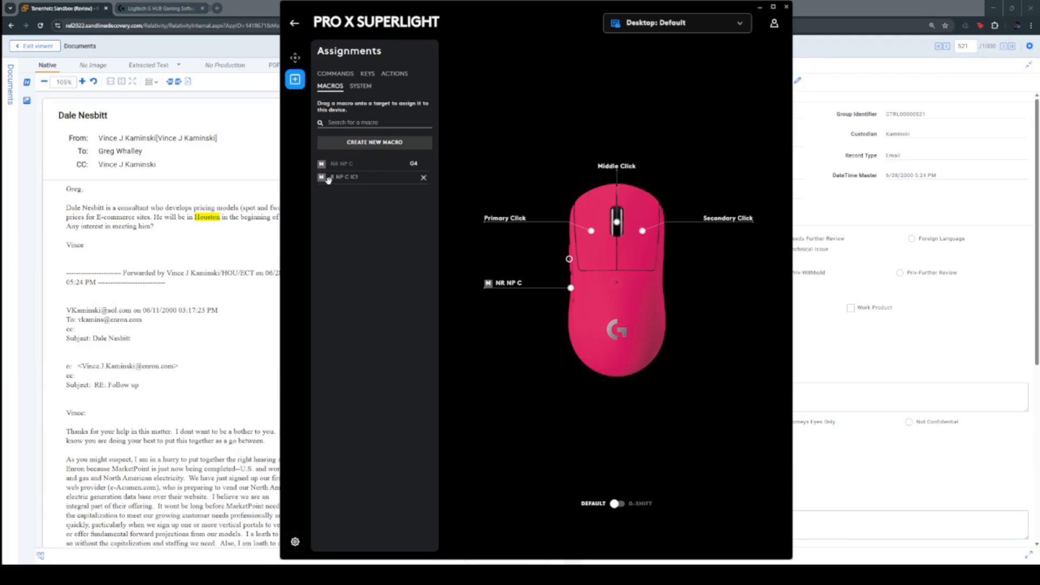
left_click_drag(333, 178, 570, 263)
key("alt+Tab")
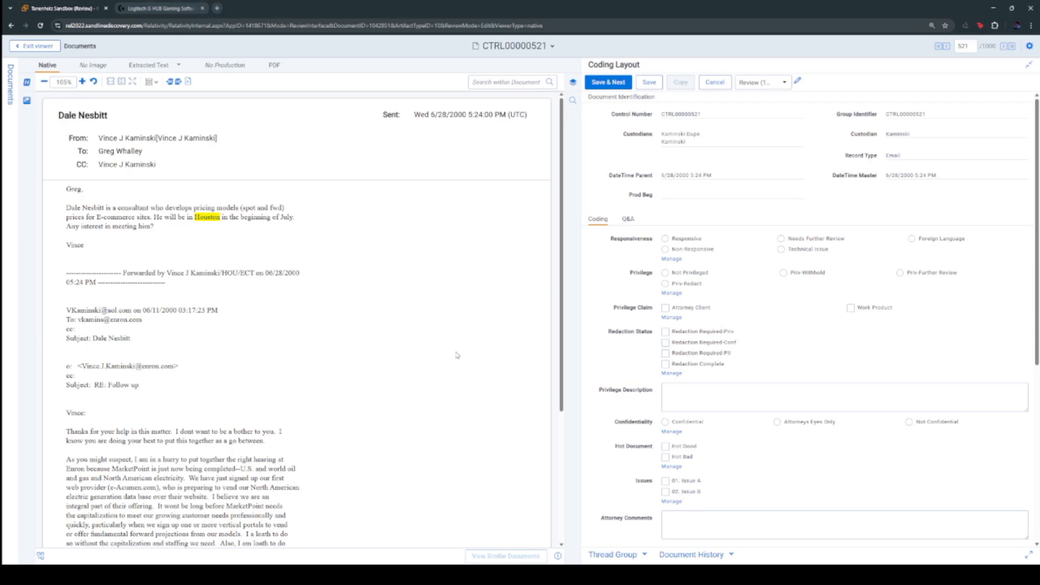
- Code CTRL00000521 as Responsive, Not Privileged, Confidential and 01. Issue A, and advance through CTRL00000522 to CTRL00000523
key("ctrl+alt+r")
key("ctrl+alt+n")
key("ctrl+alt+c")
key("ctrl+alt+a")
key("ctrl+shift+n")
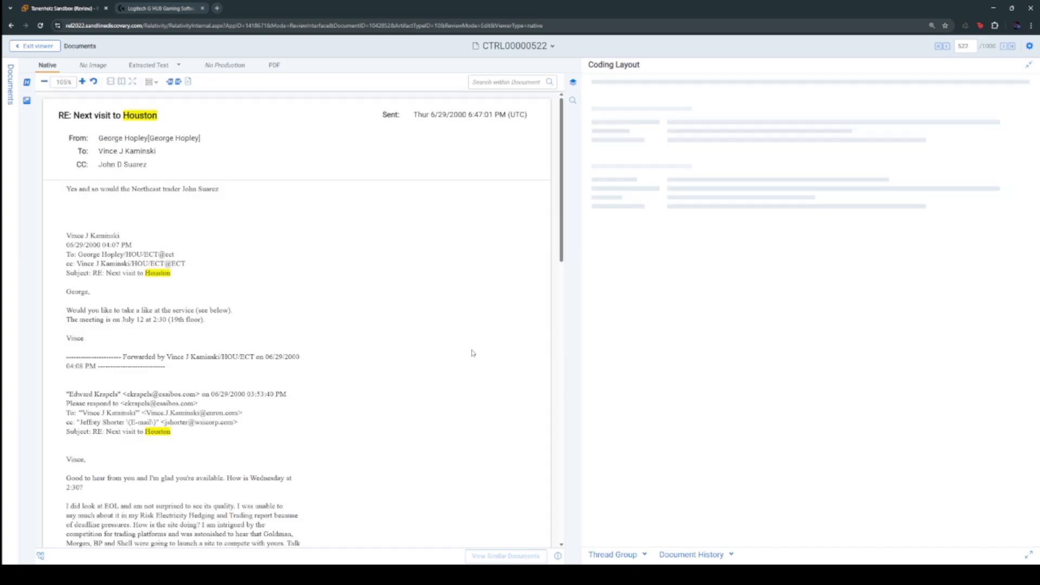
scroll(459, 357, "down", 5)
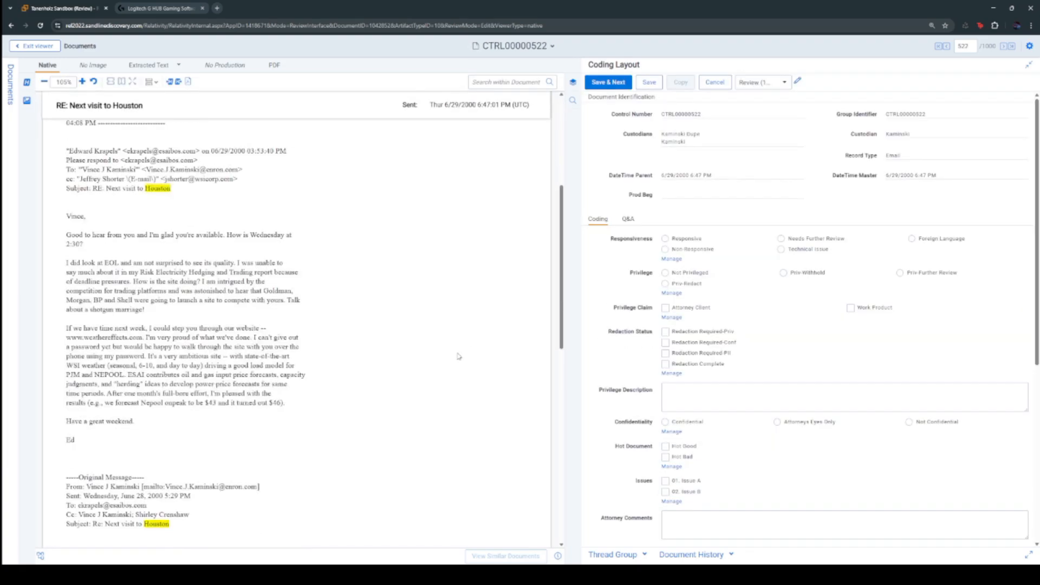
key("ctrl+shift+n")
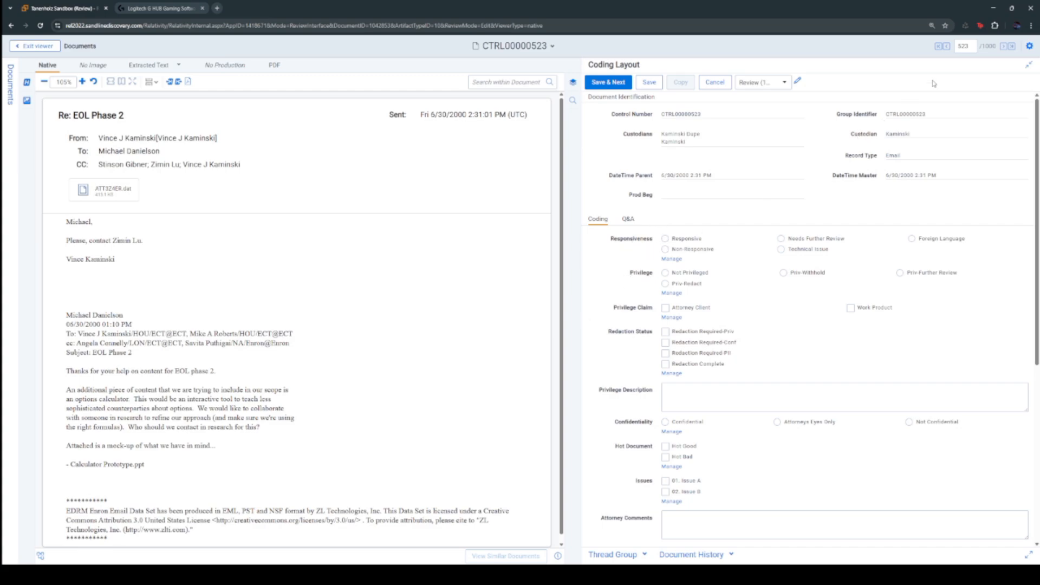
- Set the Confidentiality of CTRL00000523 to Attorneys Eyes Only
left_click(778, 422)
- Switch to Logitech G HUB and create a No Repeat macro named "R P C" for the PRO X SUPERLIGHT
left_click(679, 576)
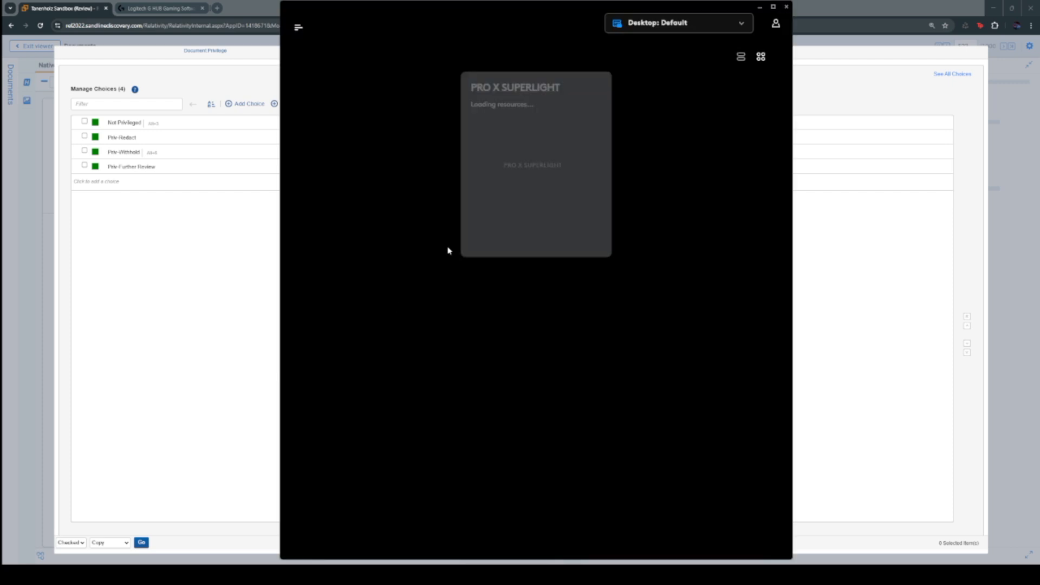
left_click(529, 194)
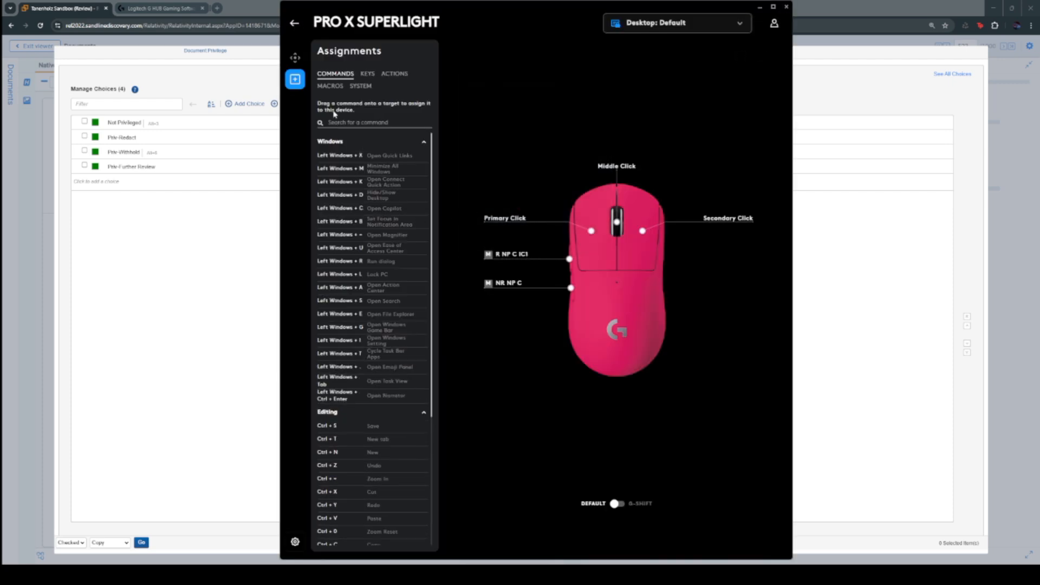
left_click(330, 85)
left_click(353, 144)
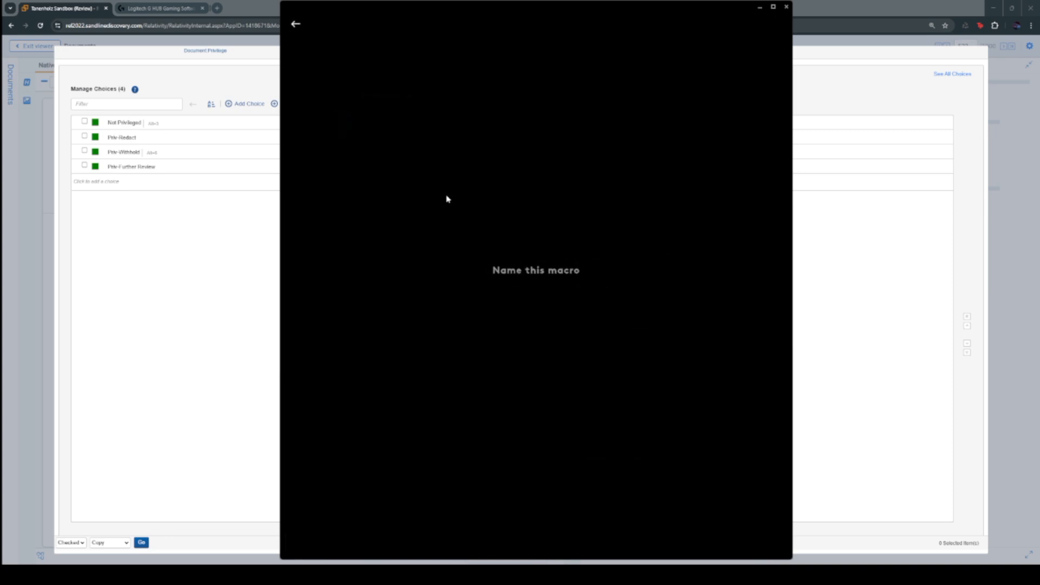
type("R P C")
key("Return")
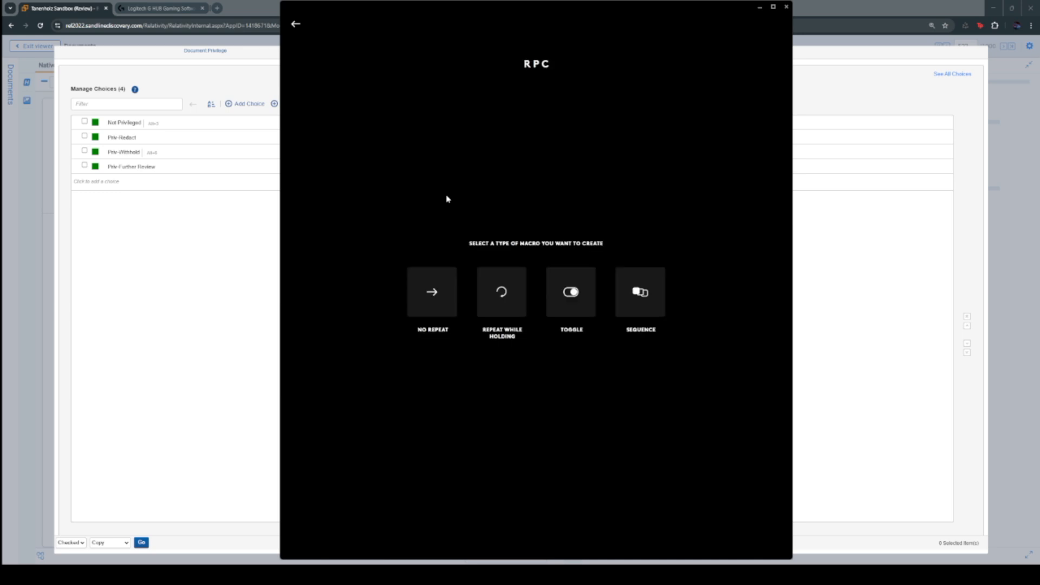
left_click(427, 310)
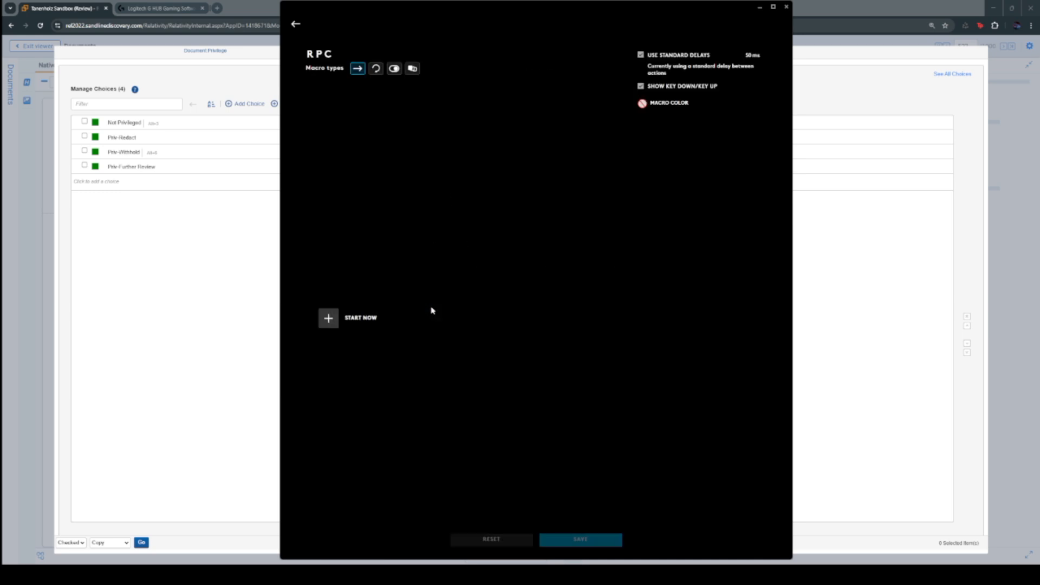
- Record the R P C macro as Alt held with 1, 6, 4 and Enter, and stop the recording
left_click(326, 321)
left_click(362, 268)
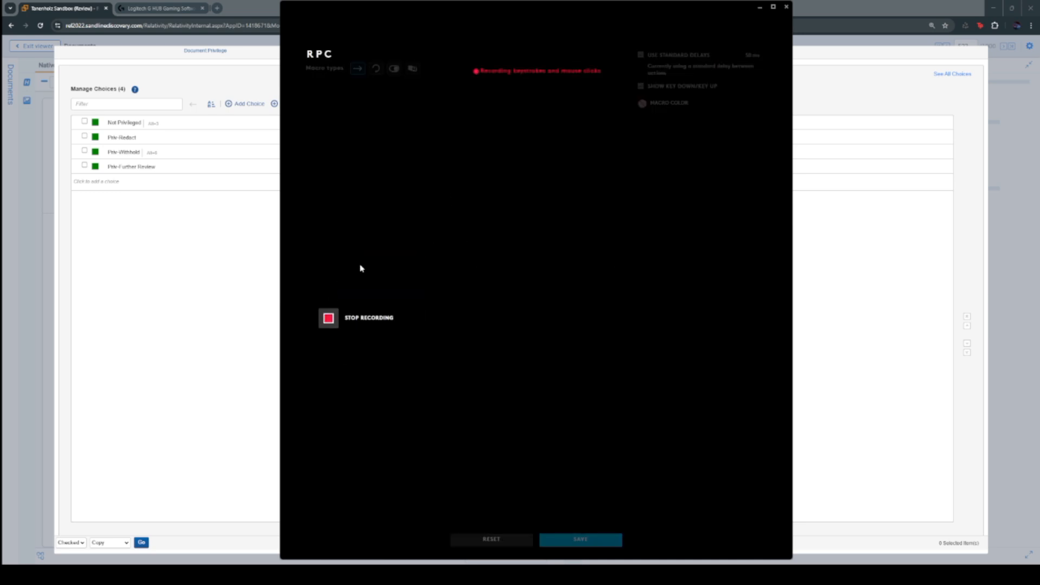
key("alt+1")
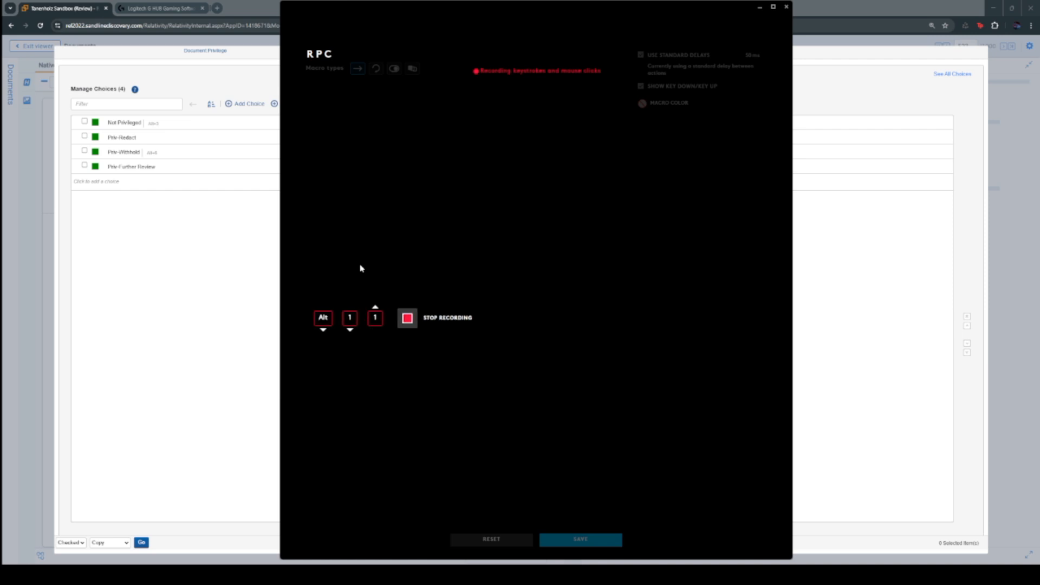
key("alt+6")
key("alt+4")
key("alt+Return")
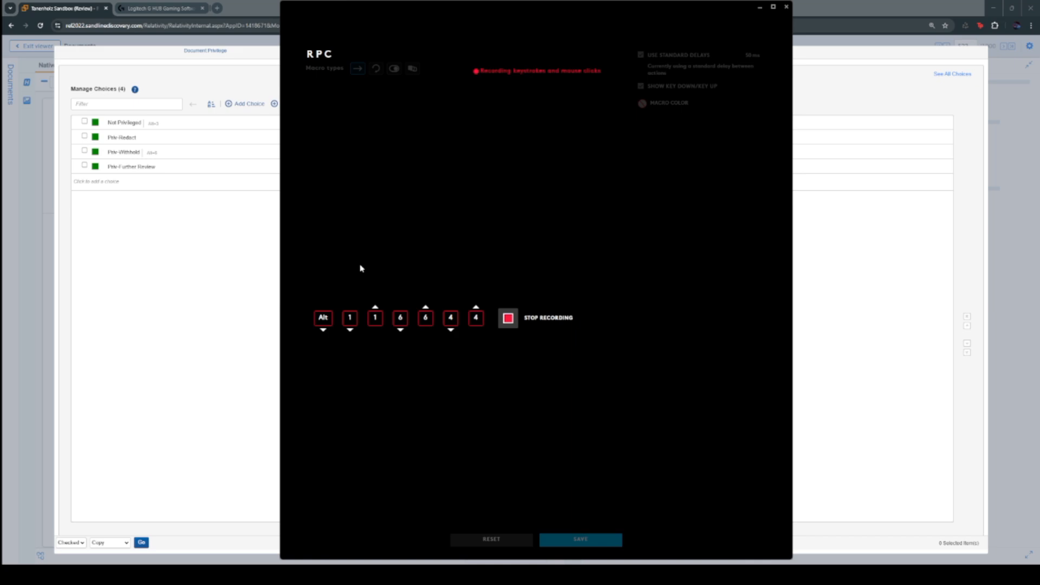
left_click(604, 318)
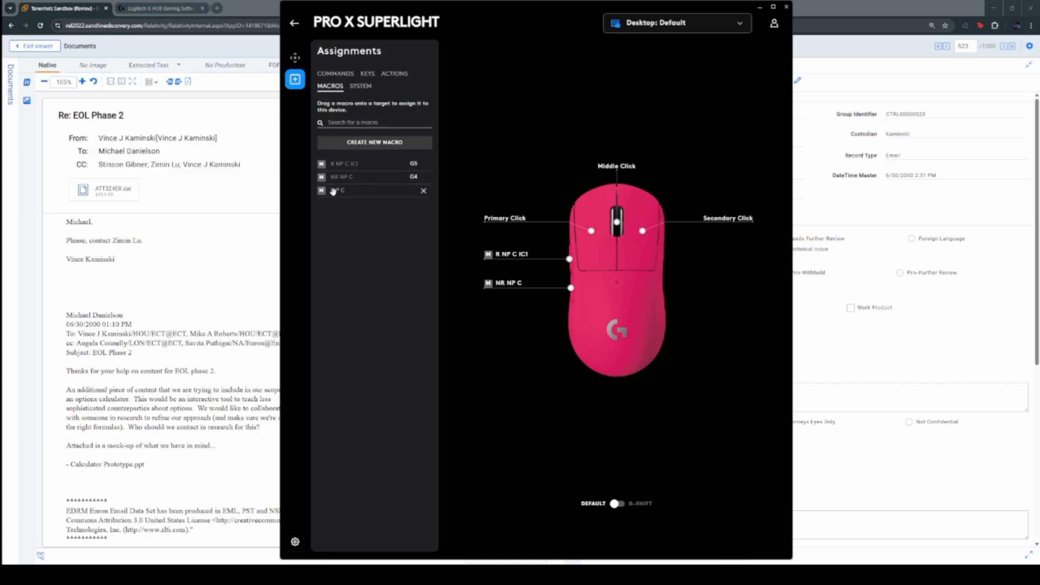
- Assign the R P C macro to the G5 side button in place of R NP C IC1 and return to Relativity
left_click_drag(332, 191, 569, 259)
left_click_drag(336, 177, 569, 259)
left_click_drag(321, 190, 569, 259)
left_click(115, 296)
key("alt+Tab")
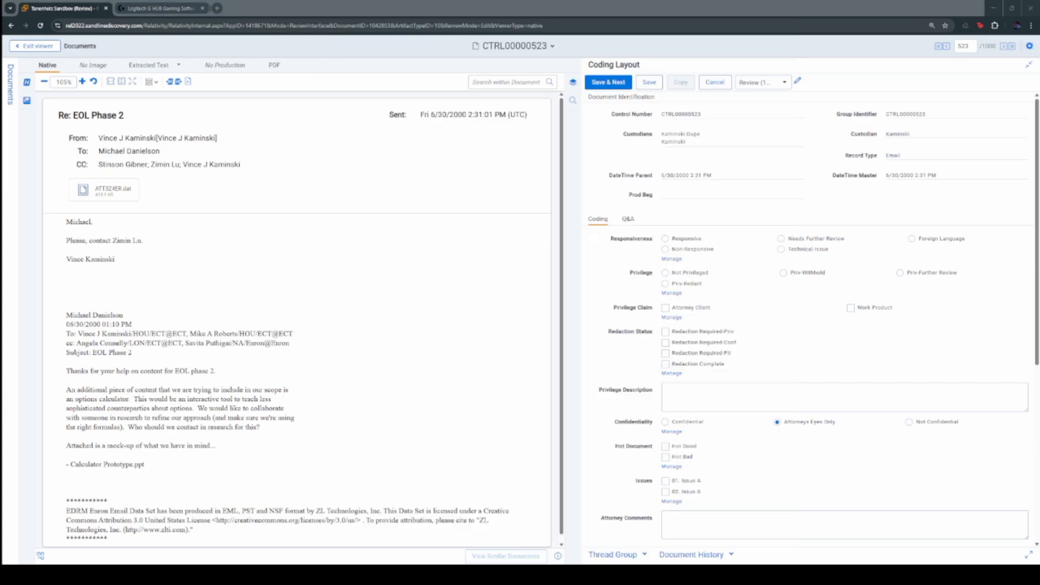
left_click(333, 309)
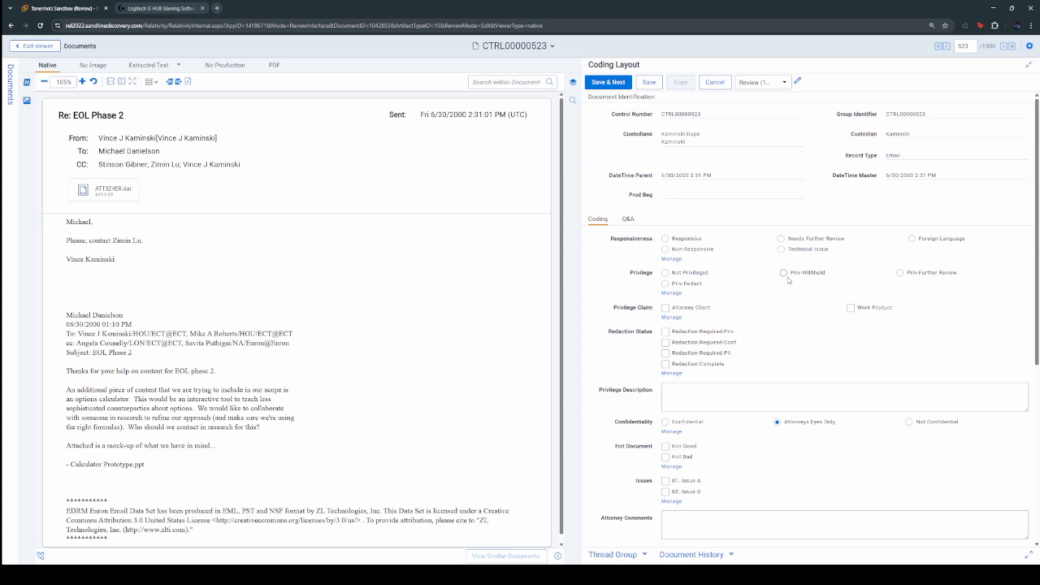
- Code CTRL00000523 as Responsive, Priv-Withhold, Attorney Client and Confidential, saving and advancing to the next document
left_click(779, 422)
scroll(485, 331, "down", 1)
scroll(484, 328, "up", 1)
left_click(666, 308)
key("ctrl+shift+n")
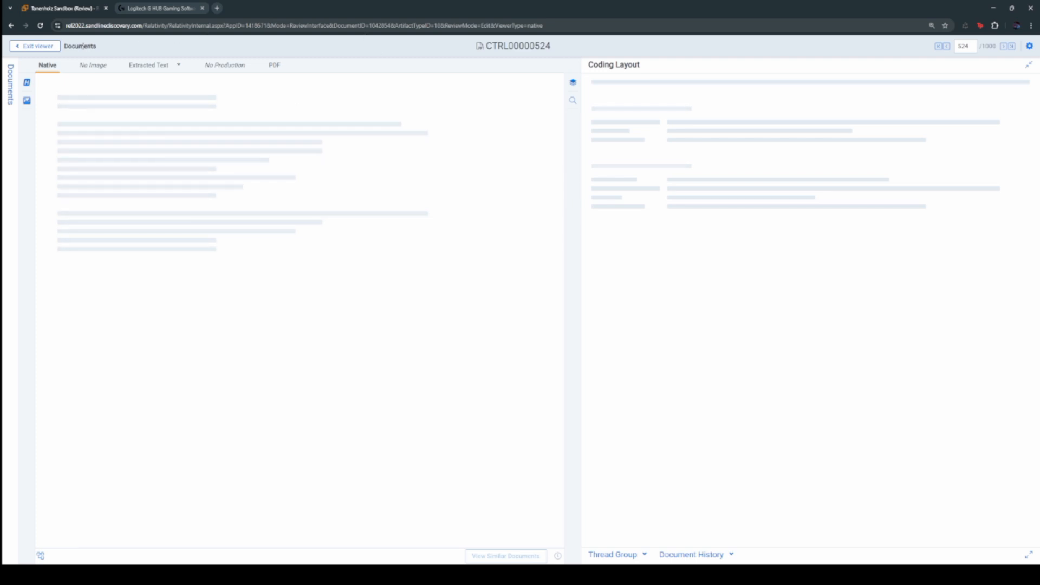
- Return to CTRL00000523 and examine its saved coding, Privilege Description and Attorney Comments fields
left_click(39, 27)
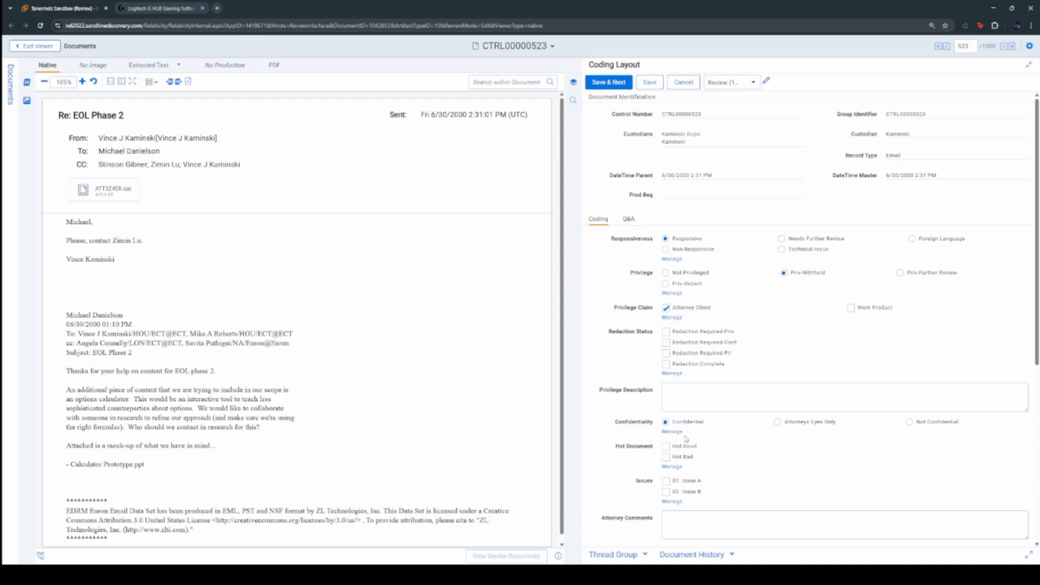
left_click(670, 389)
left_click(683, 532)
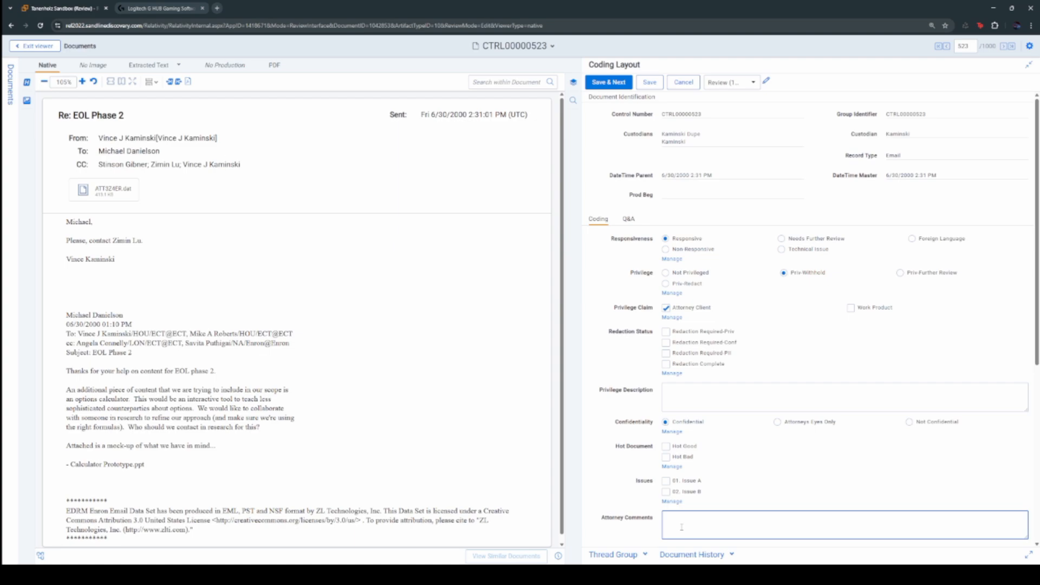
left_click(670, 309)
left_click(783, 273)
left_click(667, 239)
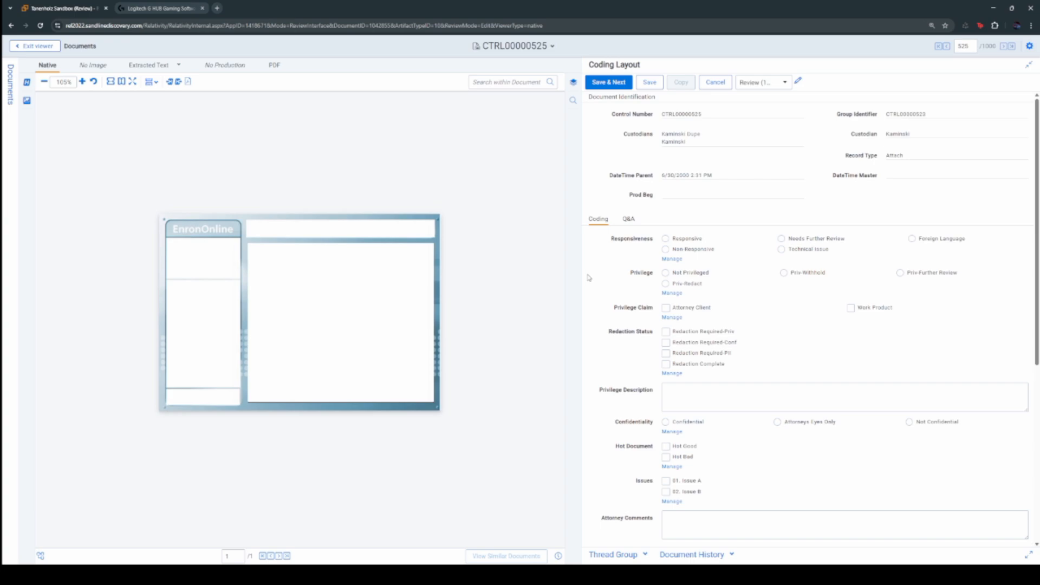
- Code CTRL00000525 as Non-Responsive, Not Privileged and Confidential with save and advance, and go back to it
key("ctrl+shift+s")
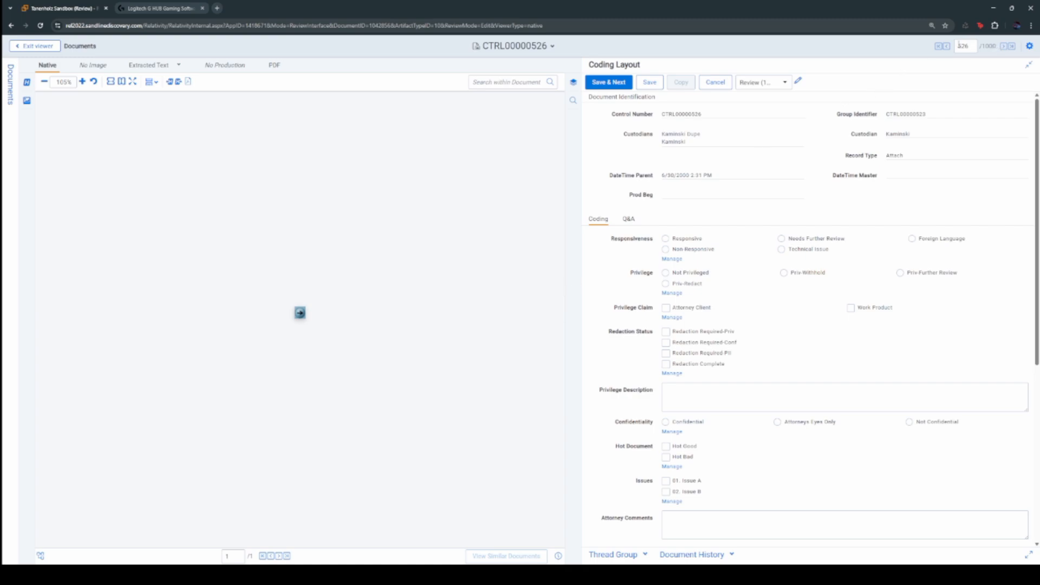
left_click(940, 47)
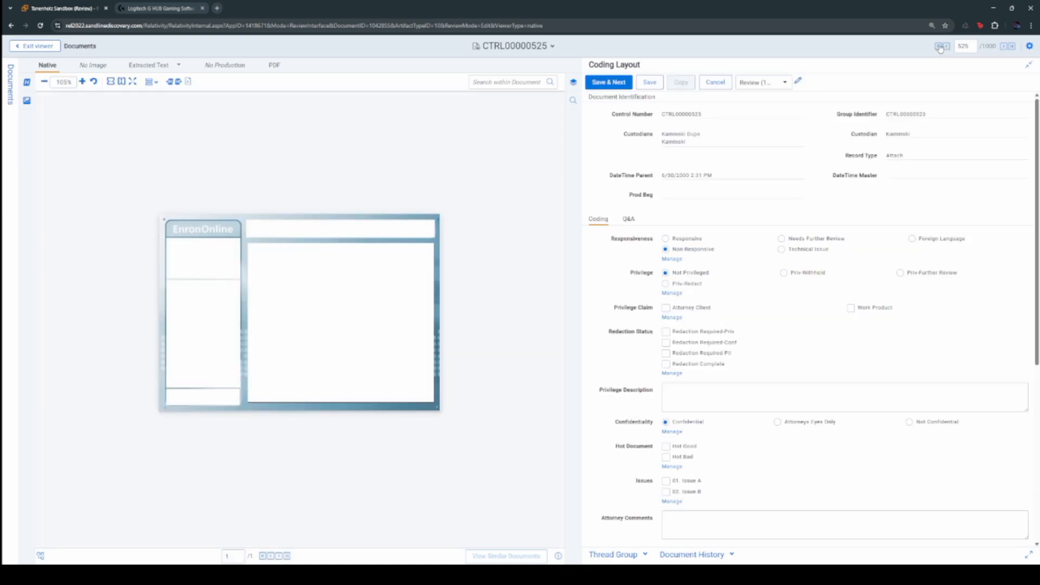
- Clear the Confidentiality, Privilege and Responsiveness choices on CTRL00000525
left_click(665, 422)
left_click(665, 273)
left_click(665, 250)
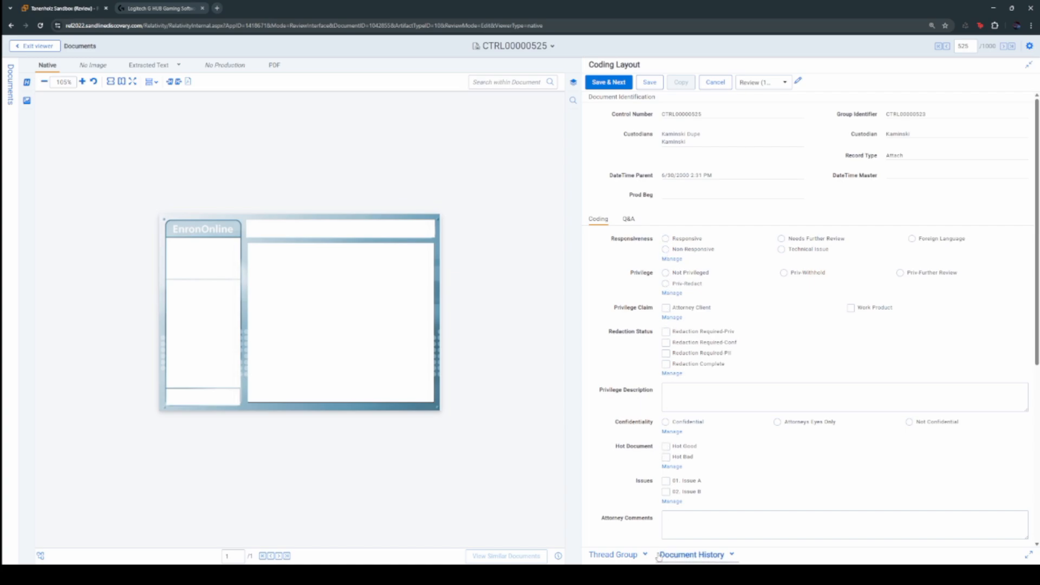
- Open the NR NP C macro in Logitech G HUB and turn off its standard delays
left_click(692, 575)
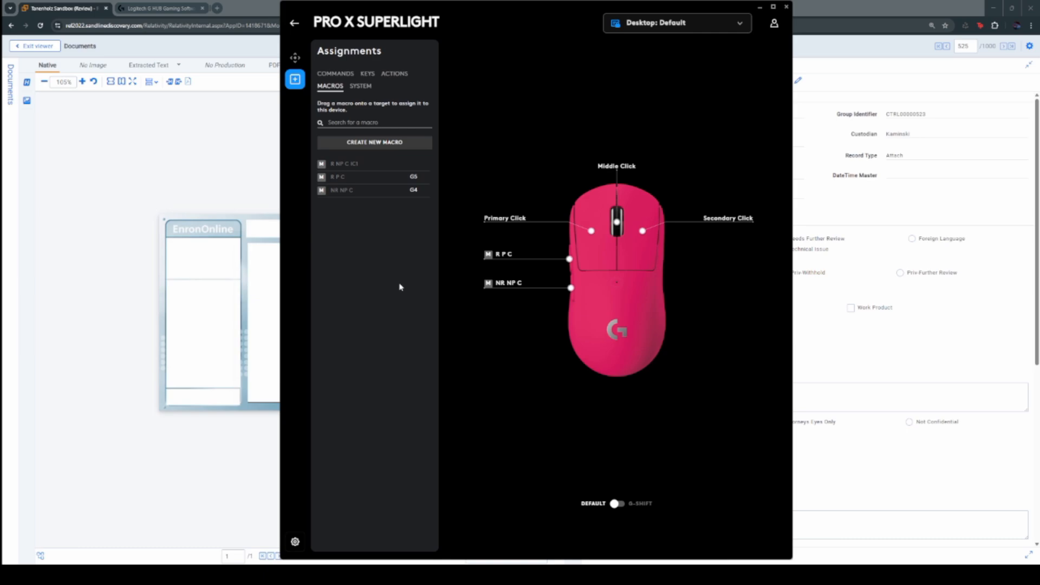
left_click(340, 194)
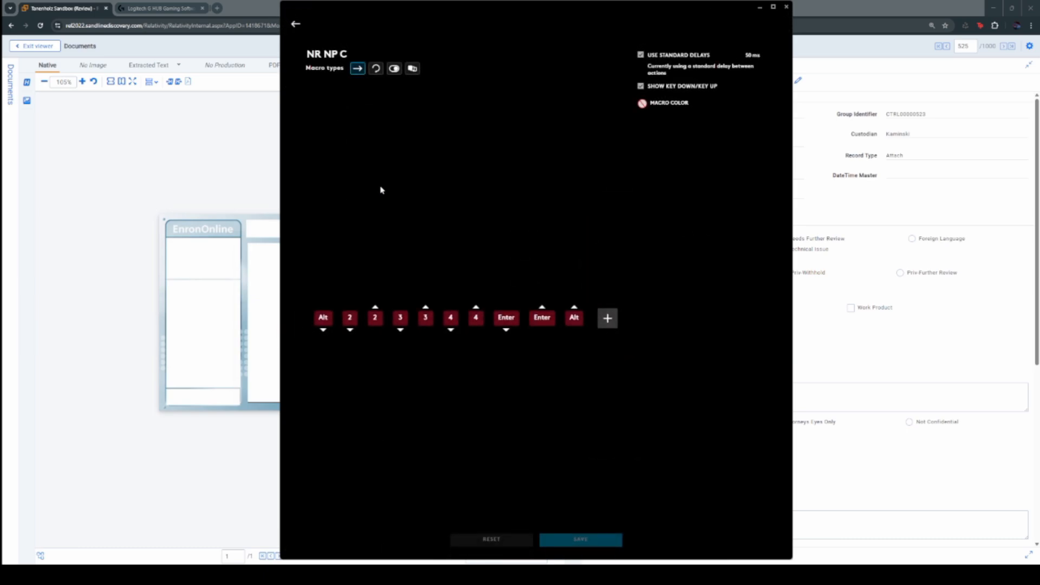
left_click(641, 55)
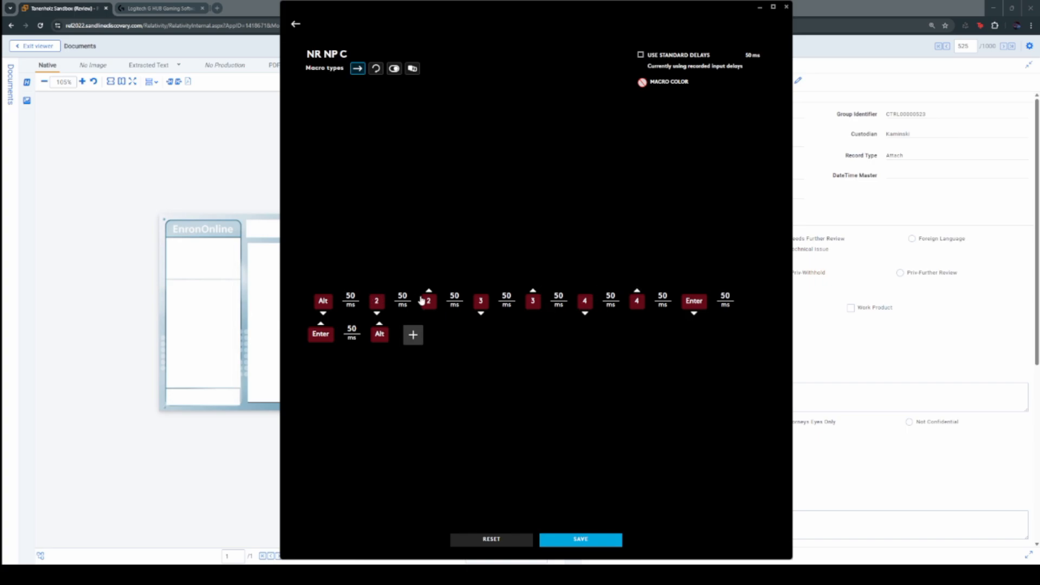
- Set each of the first six delays in the NR NP C macro, up to the release of 4, to 5 ms
left_click(361, 303)
key("BackSpace")
left_click(406, 296)
key("BackSpace")
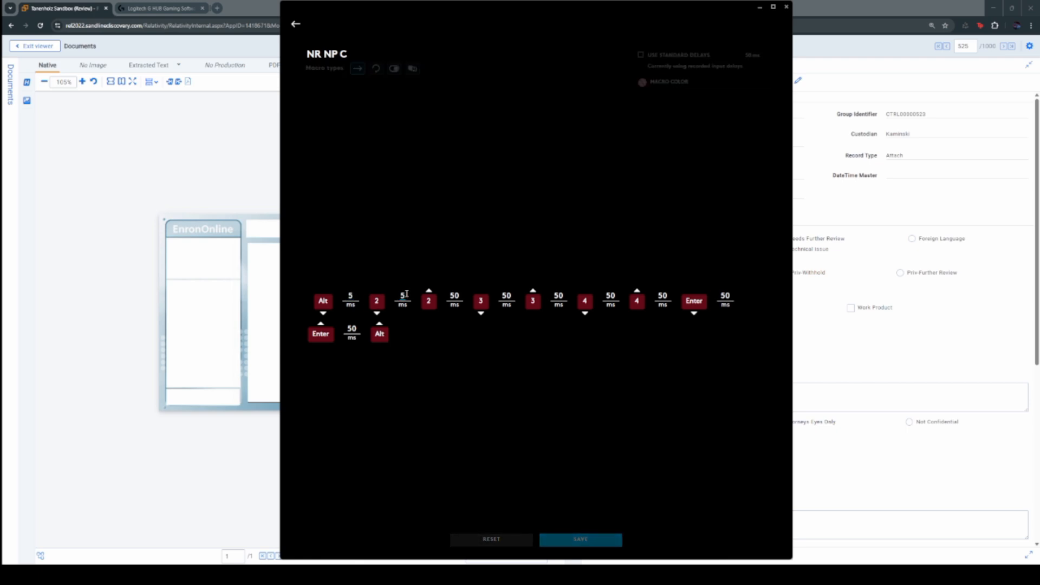
left_click(455, 295)
key("BackSpace")
left_click(507, 295)
key("BackSpace")
left_click(556, 295)
key("BackSpace")
left_click(616, 296)
key("BackSpace")
- Set the delay before the Enter keystroke to 500 ms and save the NR NP C macro
left_click(666, 296)
type("0")
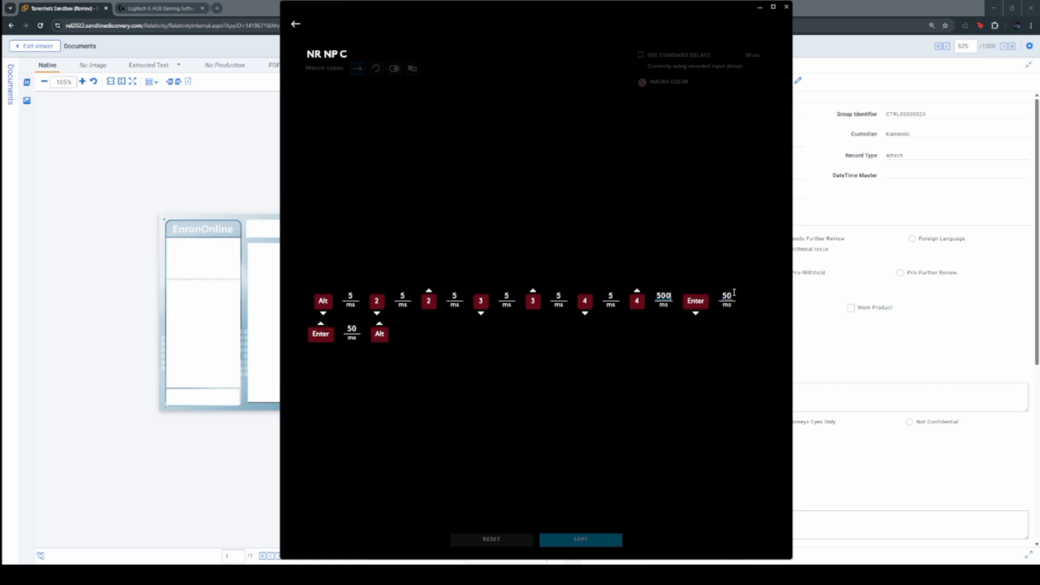
left_click(573, 485)
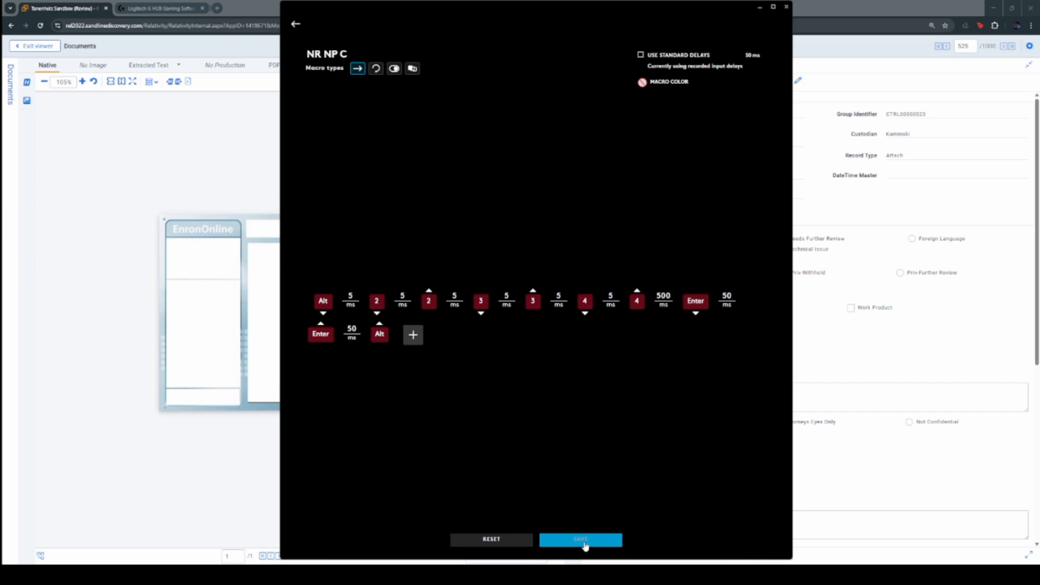
left_click(585, 545)
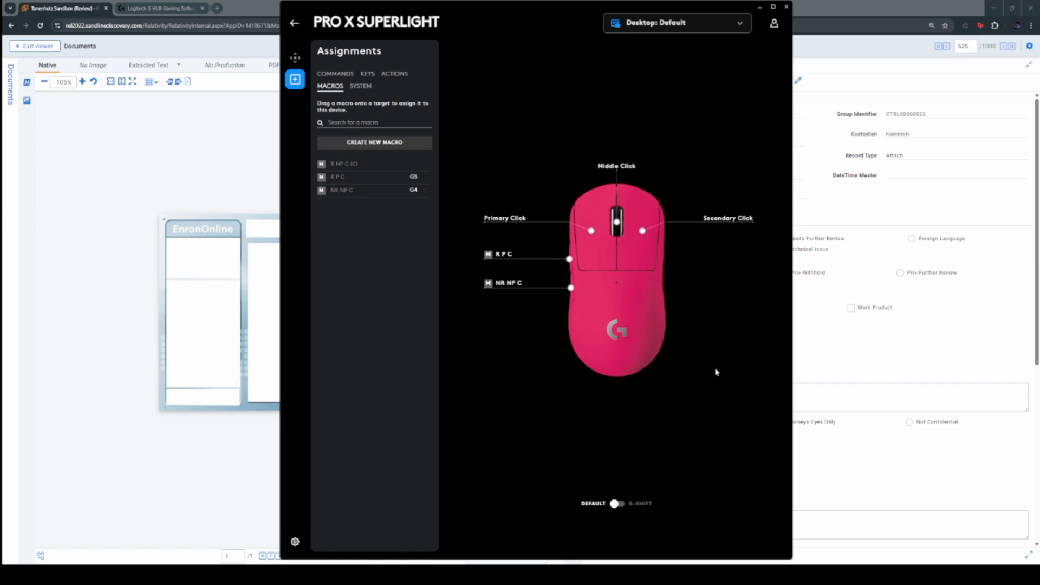
- Return to Relativity and code CTRL00000525 through CTRL00000530 as Non-Responsive, Not Privileged and Confidential, saving and advancing after each
key("alt+Tab")
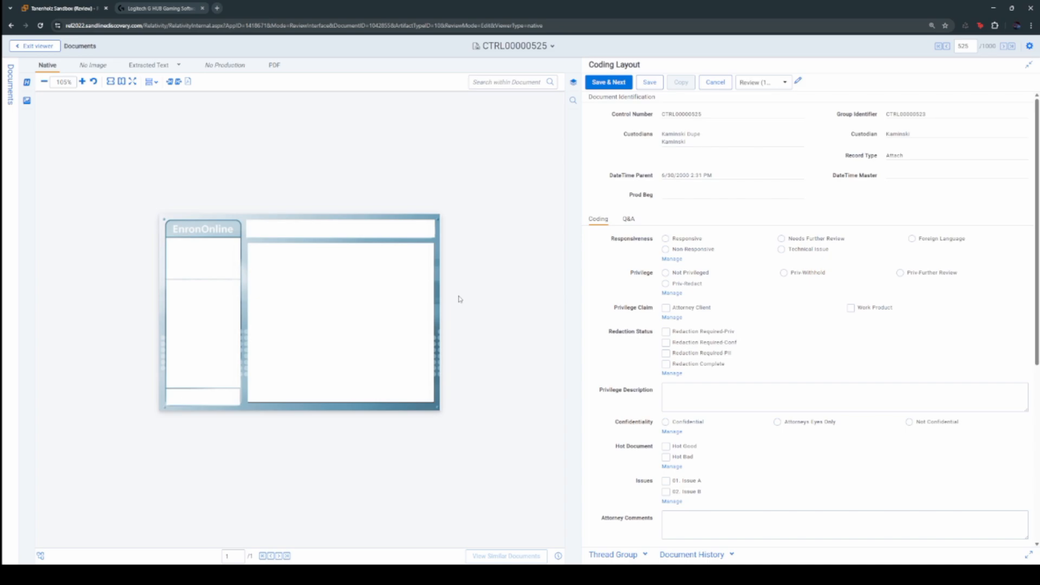
key("ctrl+shift+n")
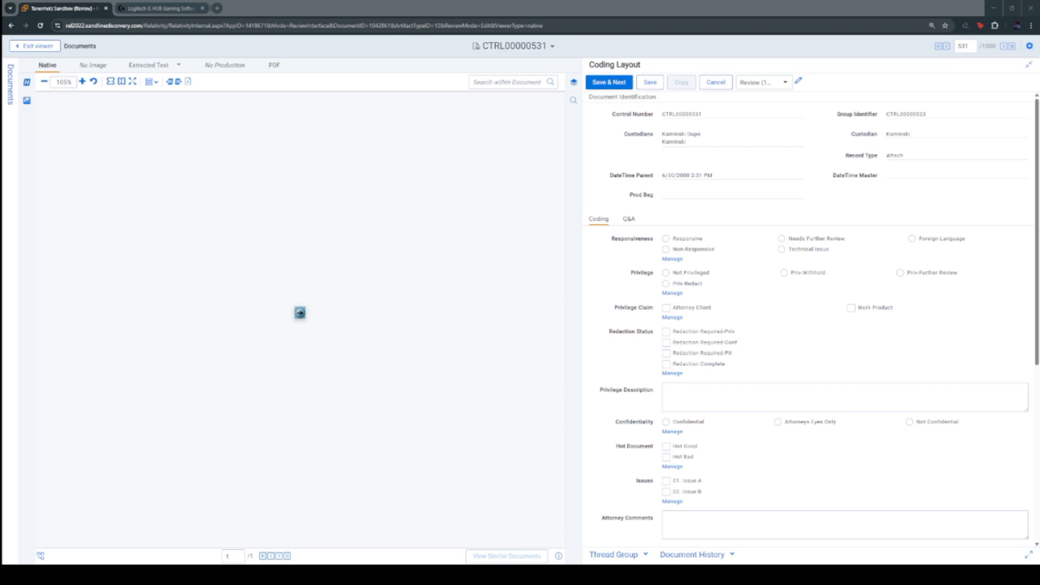
- Switch to Logitech G HUB, set the delay before the Enter keystroke in the NR NP C macro to 2000 ms, and save the macro
key("alt+Tab")
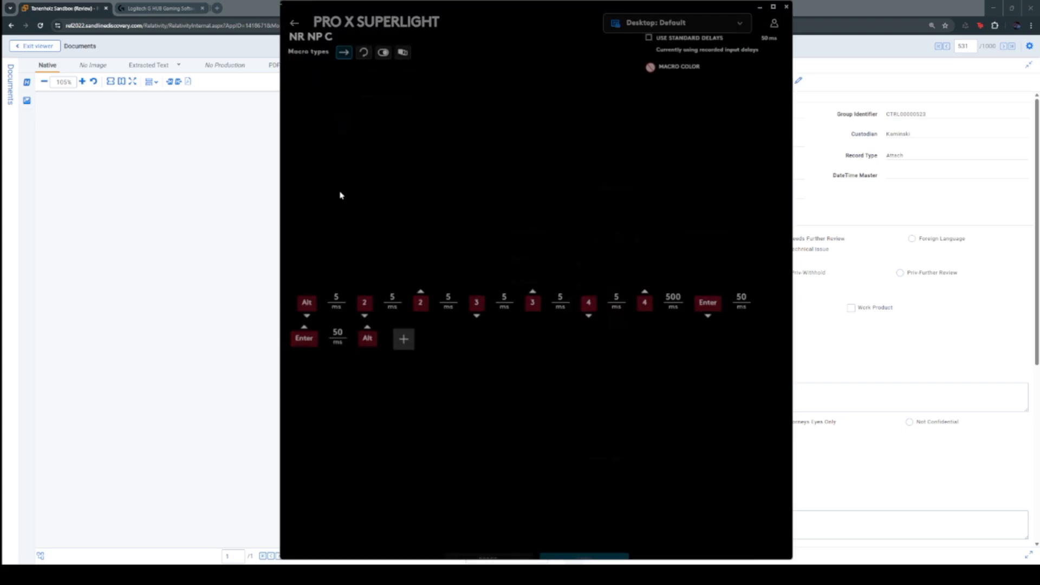
left_click(340, 189)
left_click(670, 300)
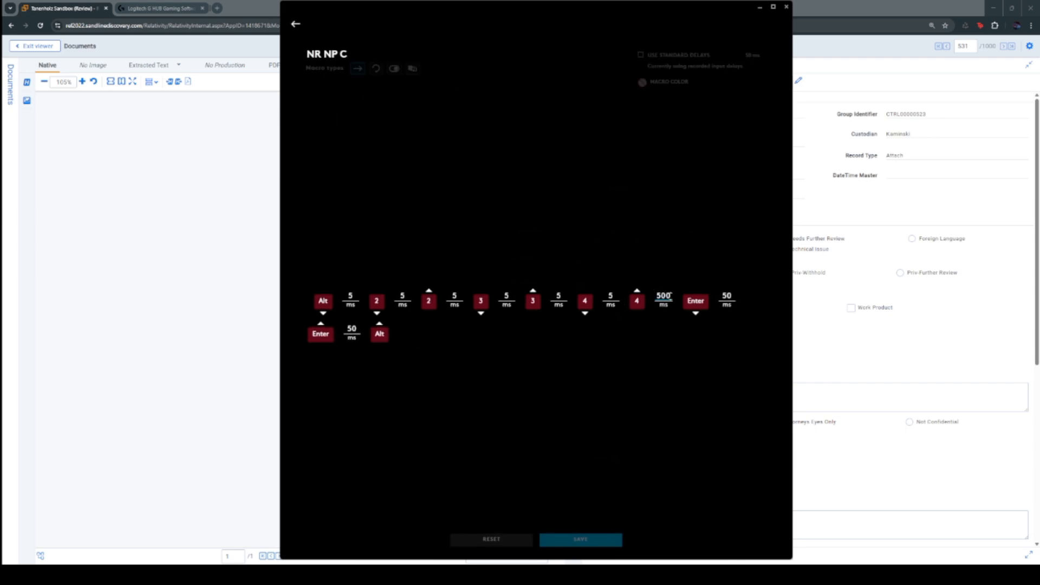
type("2000")
left_click(623, 412)
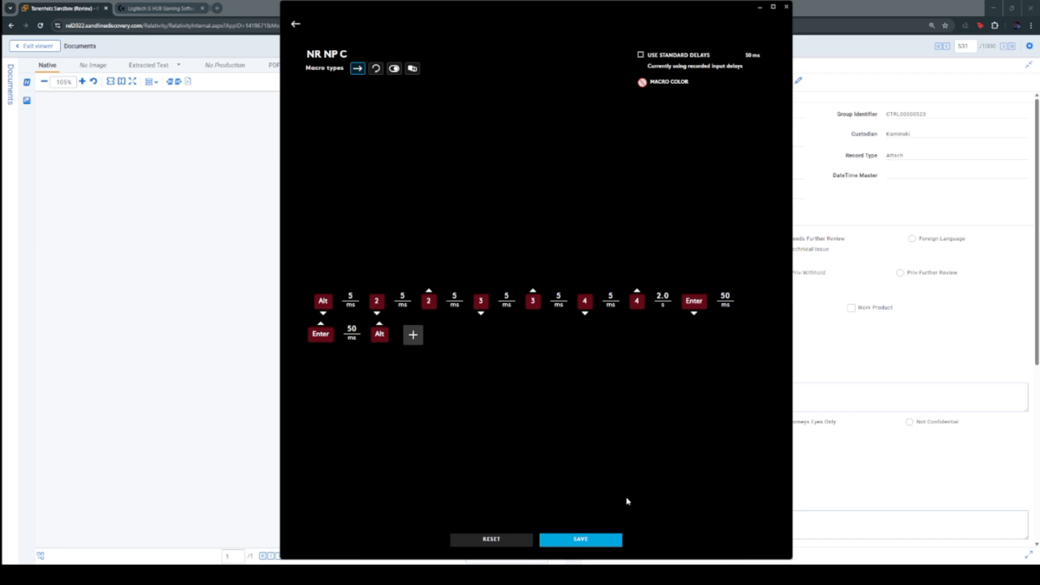
left_click(600, 542)
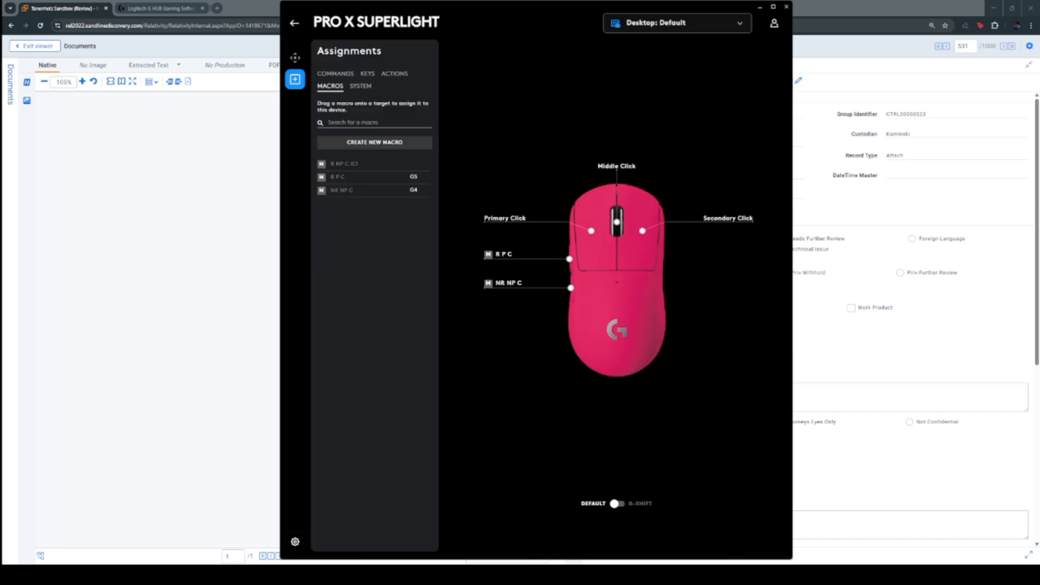
- Return to Relativity and code CTRL00000531 through CTRL00000533 as Non-Responsive, Not Privileged and Confidential, saving and advancing after each
key("alt+Tab")
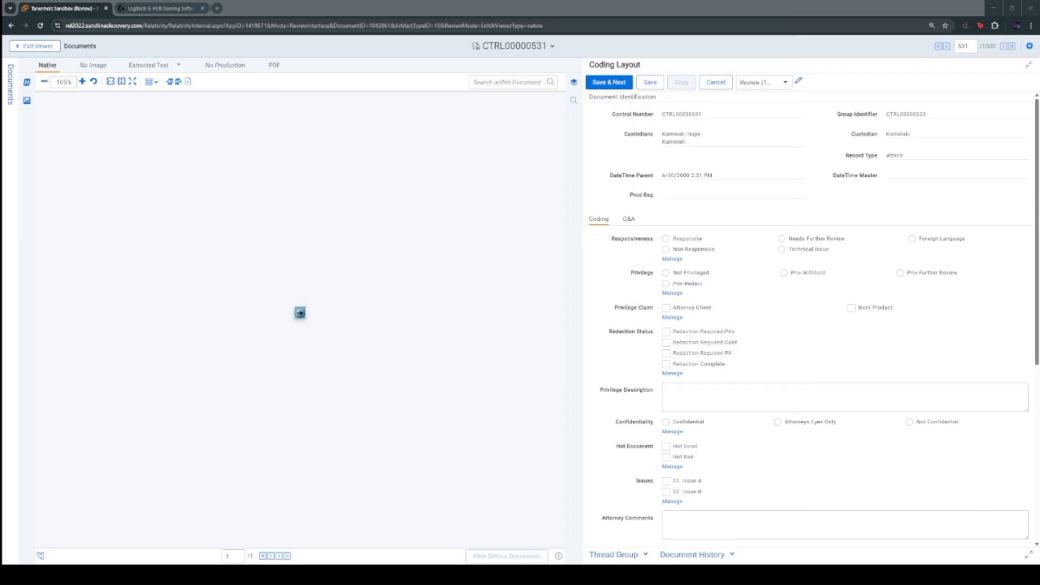
left_click(378, 281)
key("F1")
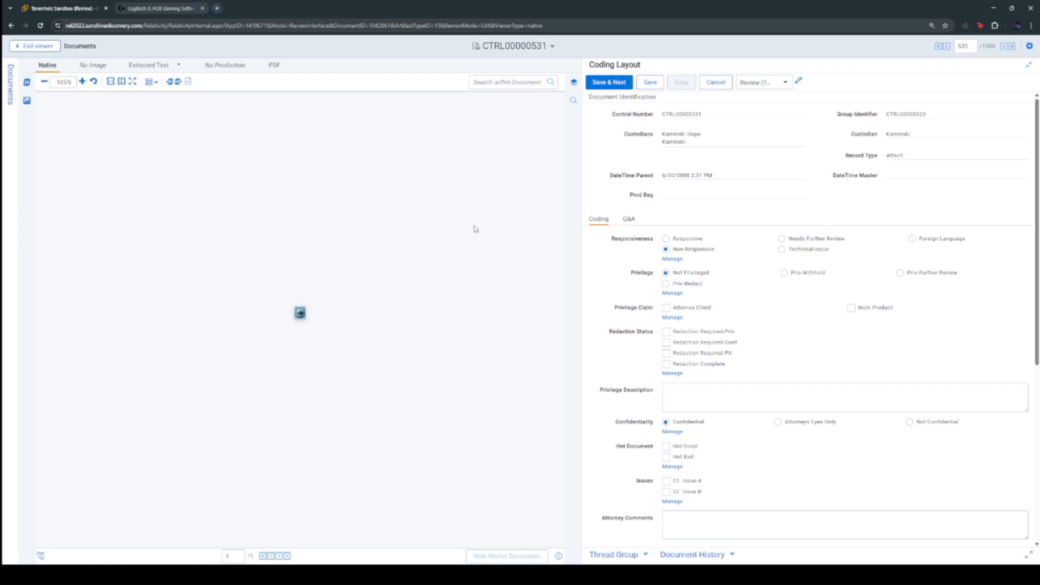
key("ctrl+shift+s")
key("ctrl+shift+1")
key("ctrl+shift+n")
key("ctrl+shift+1")
key("ctrl+shift+n")
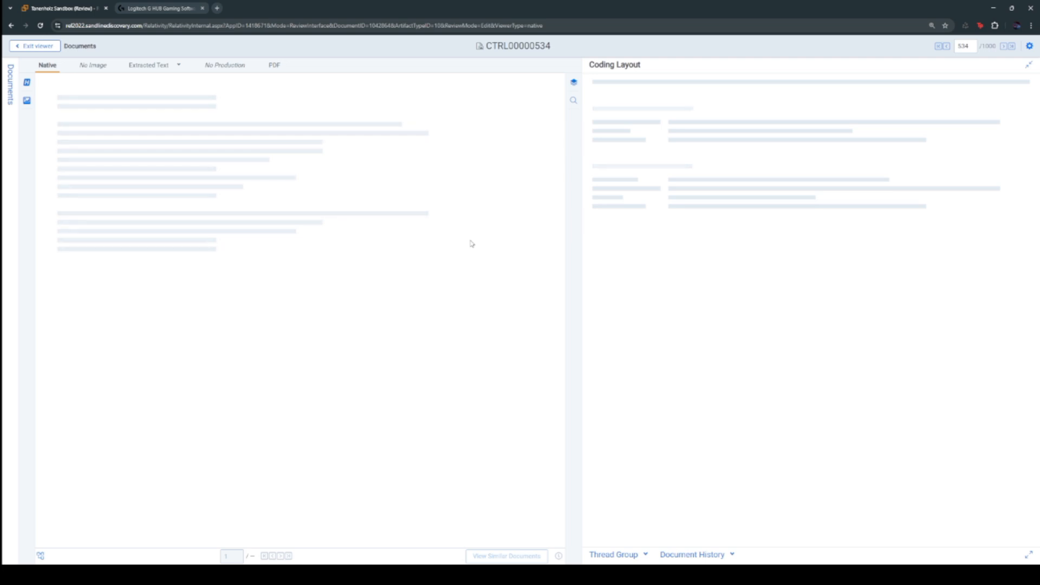
- Review the coding of CTRL00000533, return to CTRL00000534, and code it as Non-Responsive, Not Privileged and Confidential, saving and advancing
left_click(27, 26)
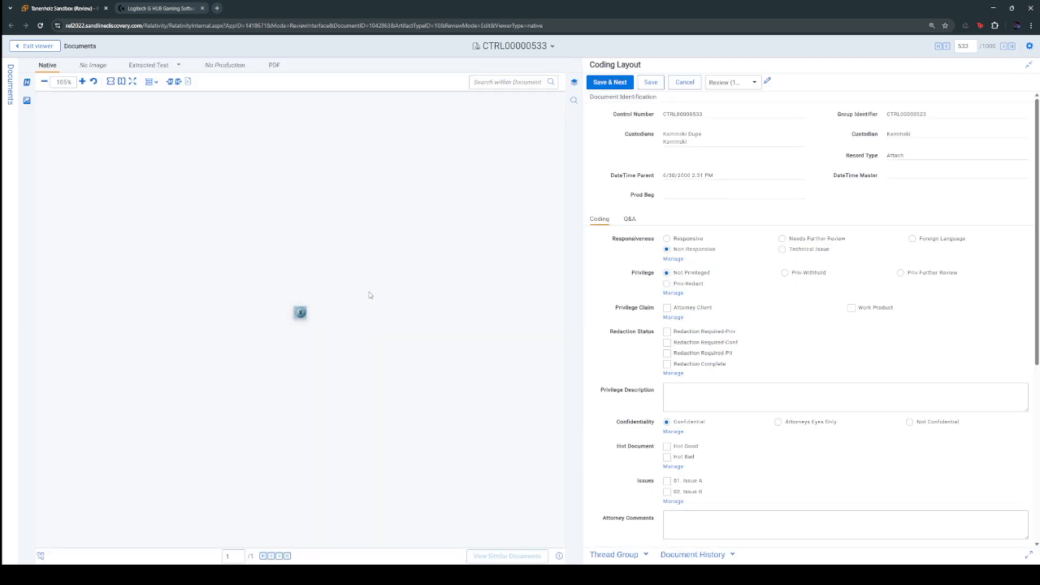
left_click(1004, 46)
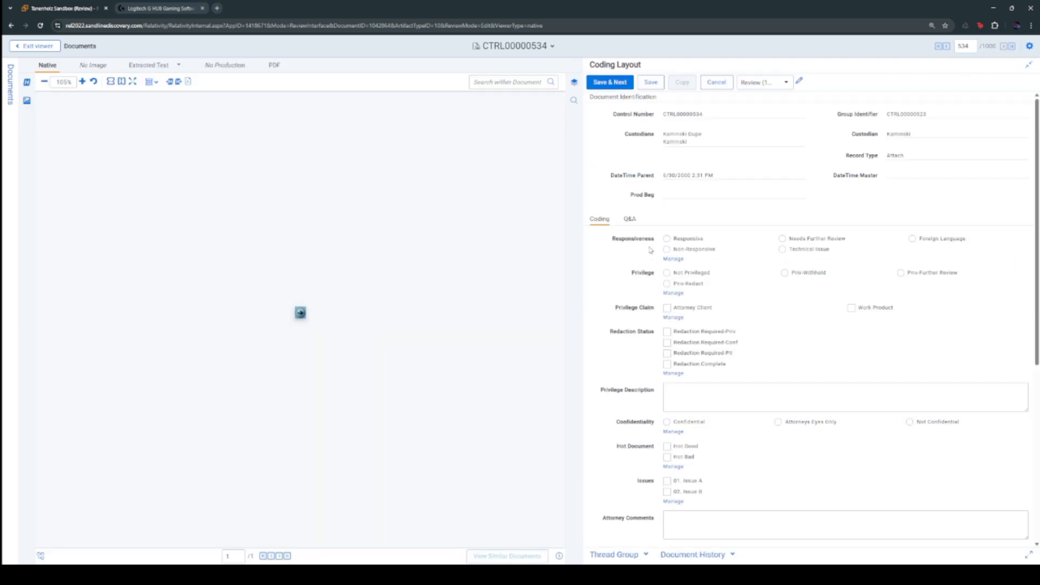
key("ctrl+shift+1")
key("ctrl+shift+n")
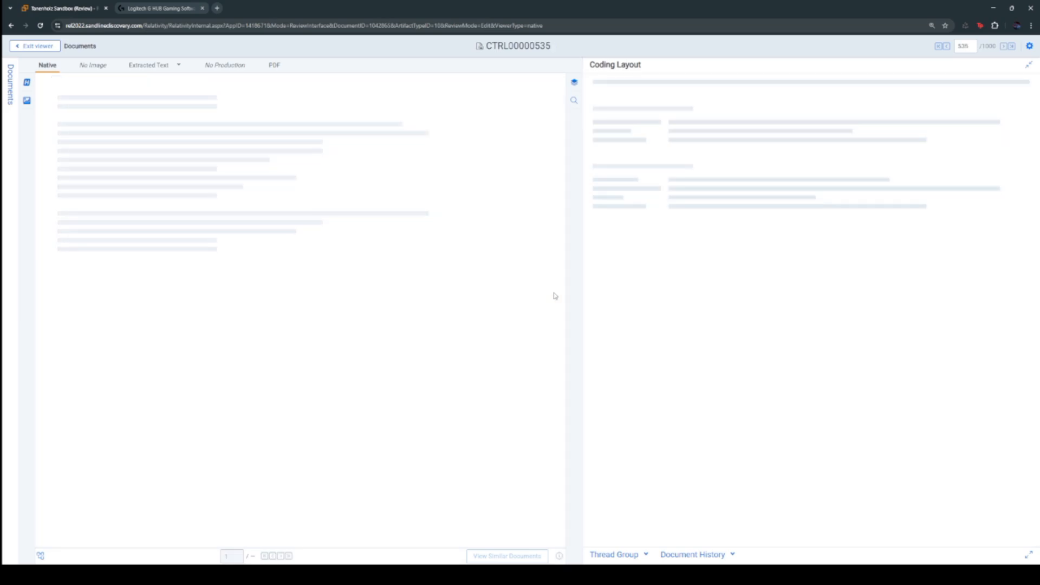